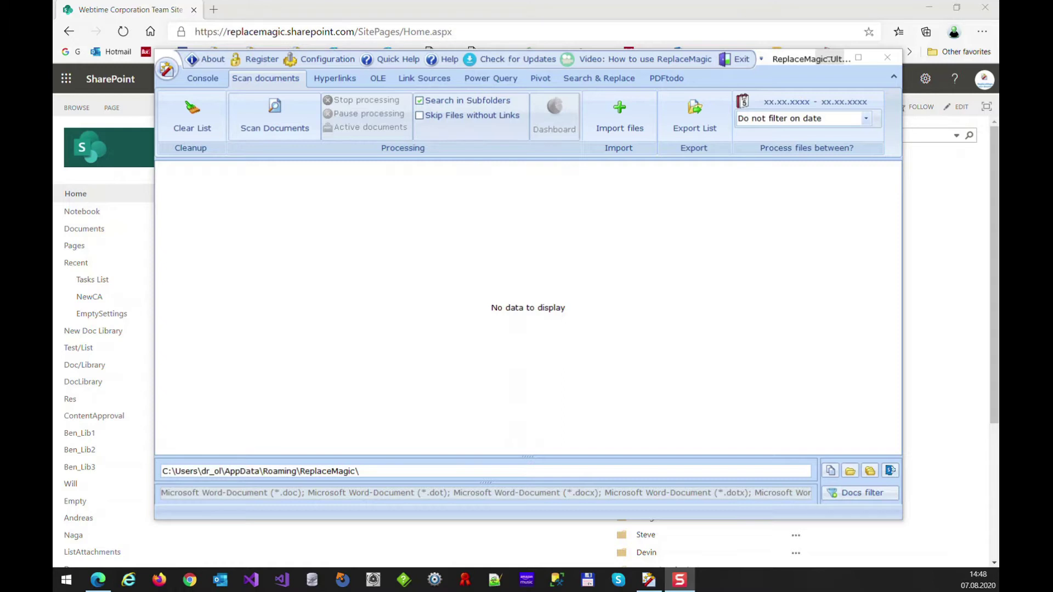
Review the Processing options in the configuration settings, then close them unchanged.
left_click(351, 64)
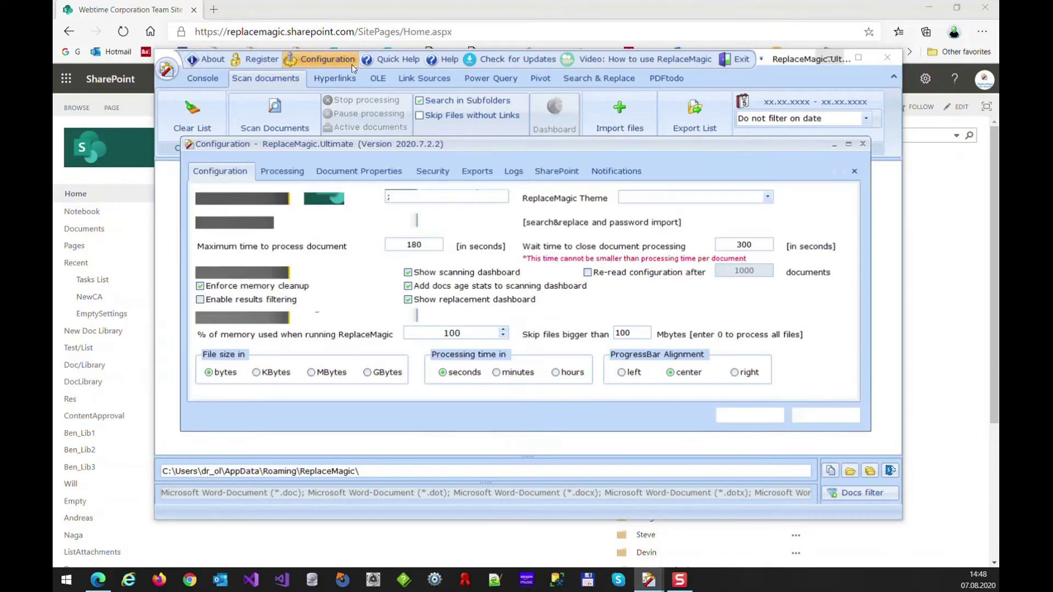
left_click(283, 176)
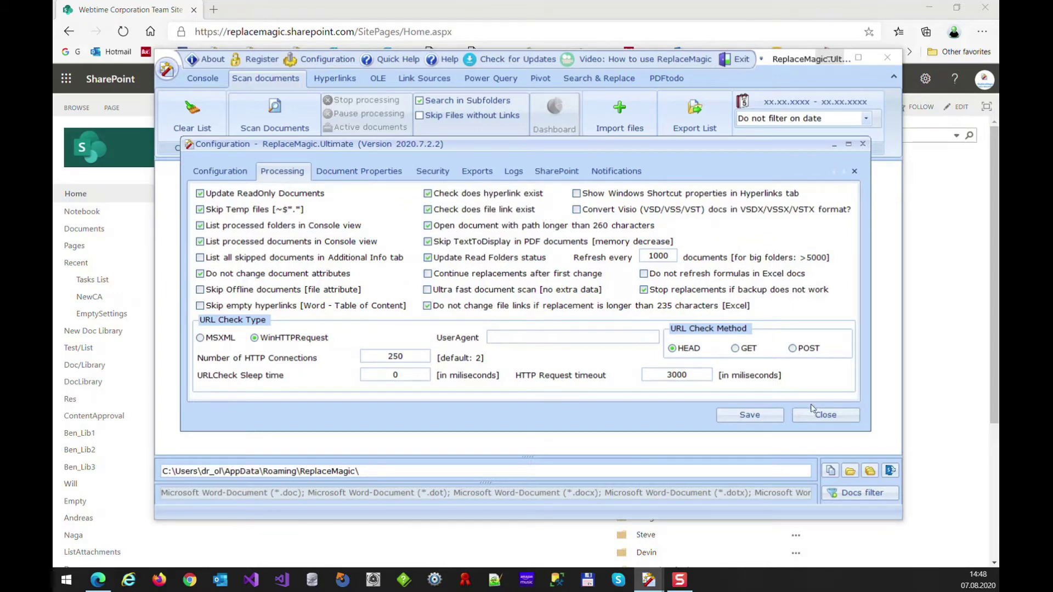
left_click(819, 416)
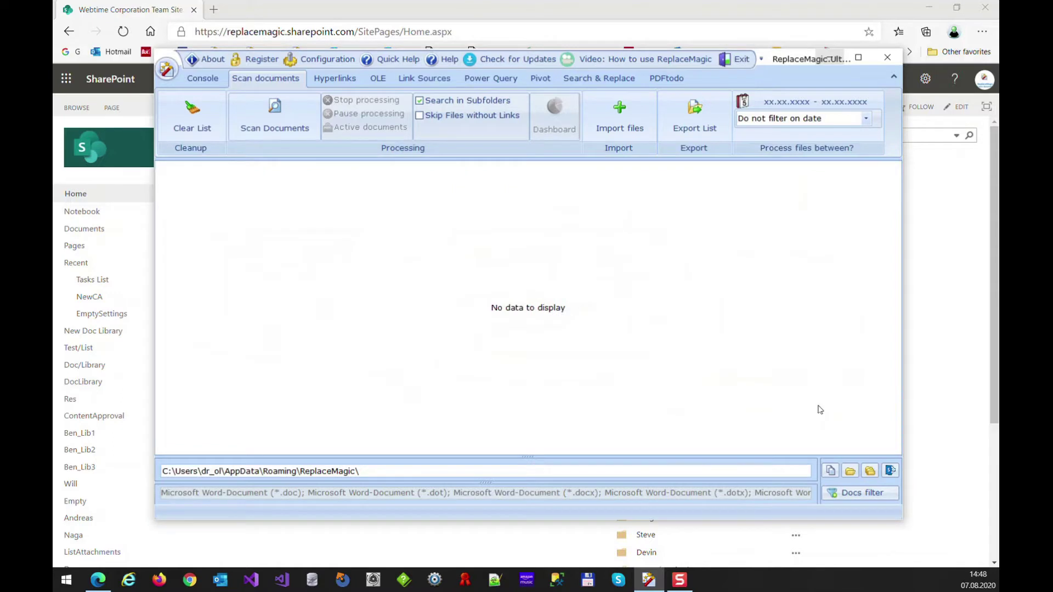
Add the saved replacemagic.sharepoint.com site from Connection History and connect to it.
left_click(891, 471)
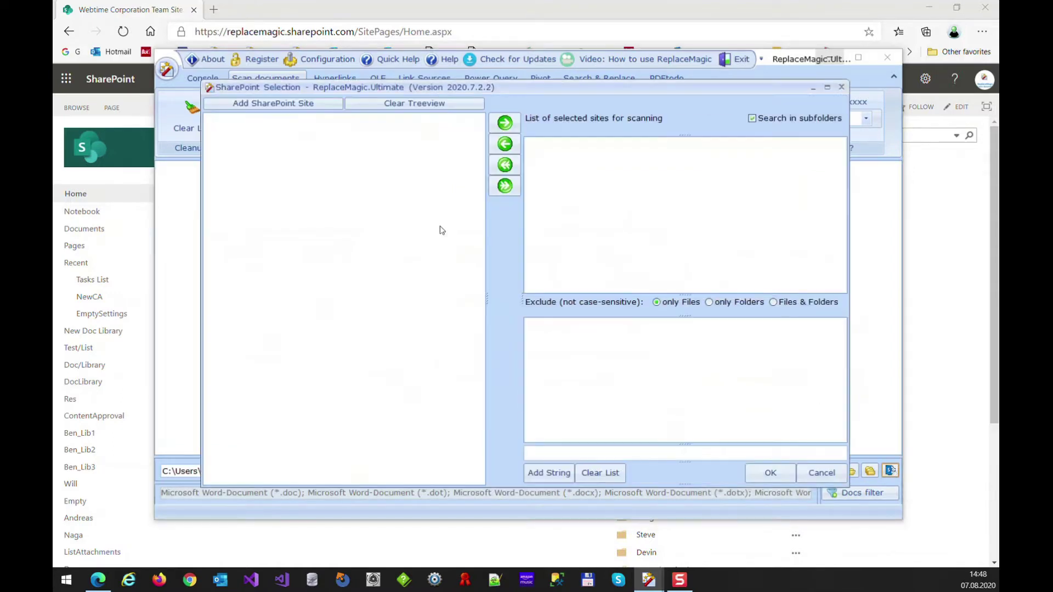
left_click(317, 110)
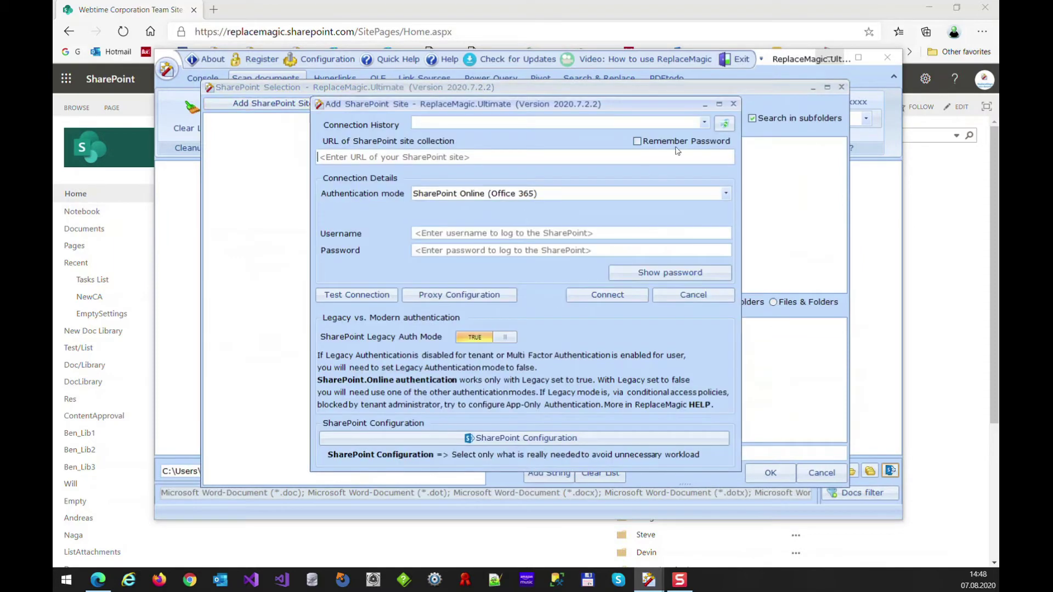
left_click(702, 125)
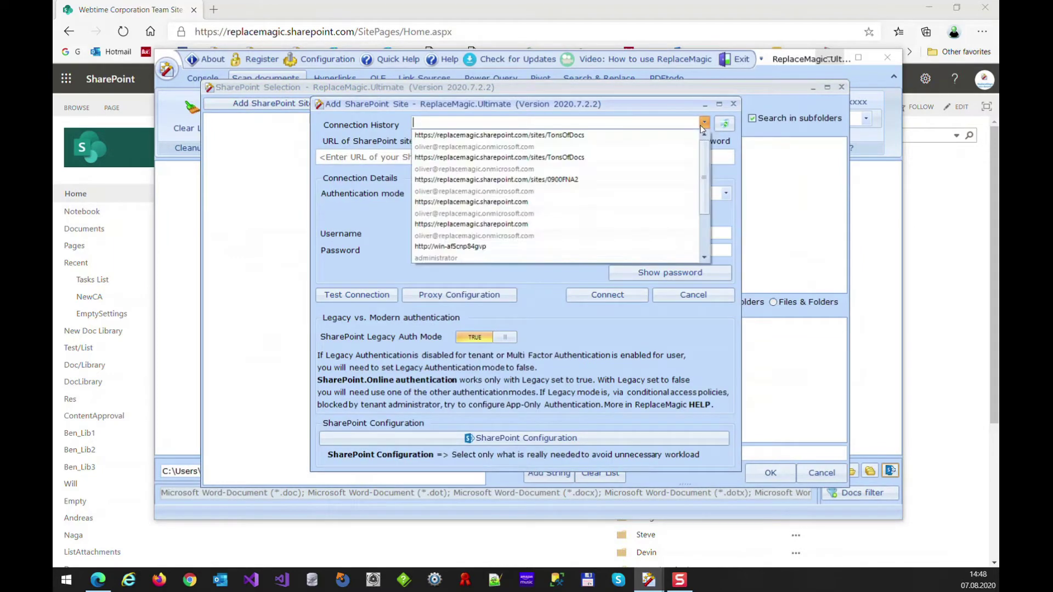
left_click(551, 204)
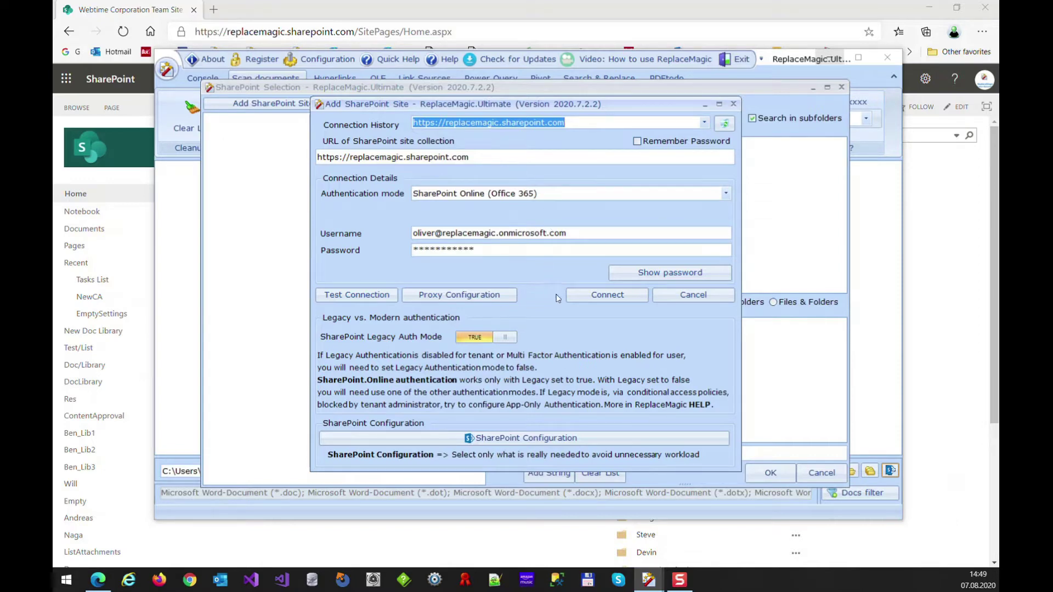
left_click(595, 298)
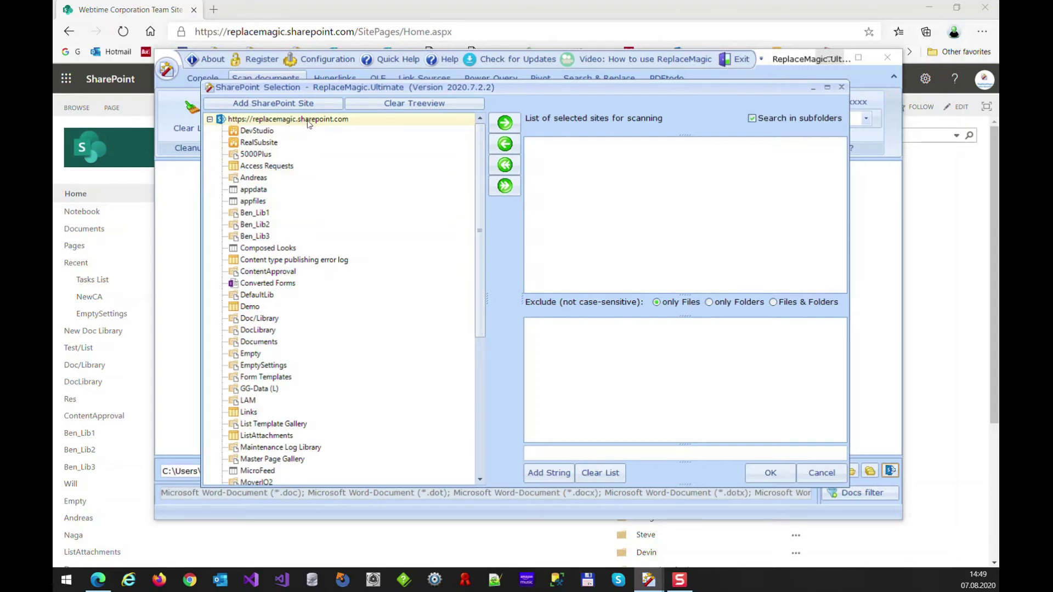
Add the Documents/Excel folder as the scan location, with searching in subfolders turned off.
left_click(277, 343)
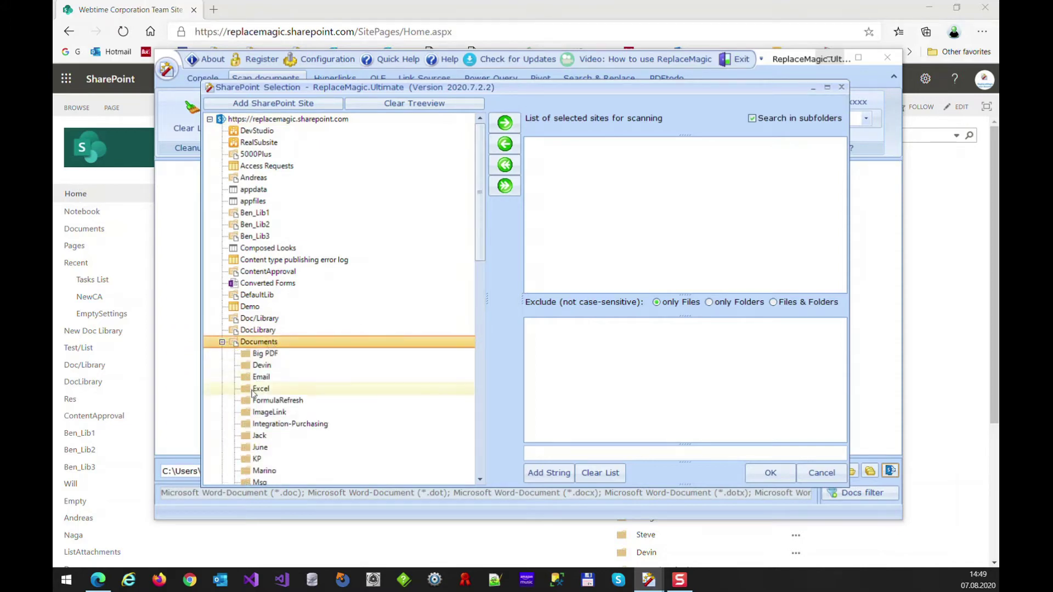
left_click(258, 392)
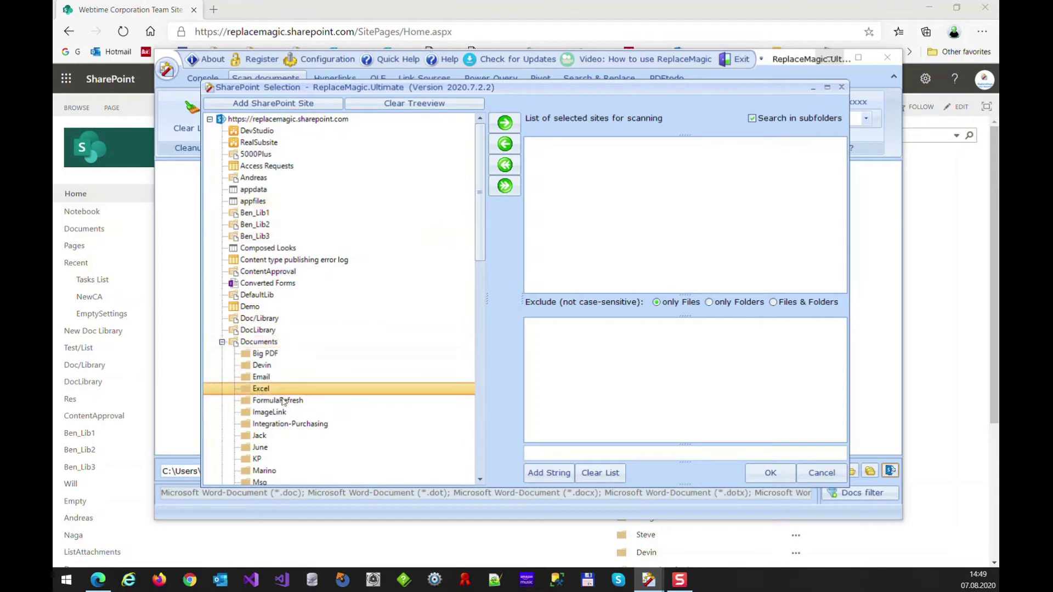
left_click(505, 122)
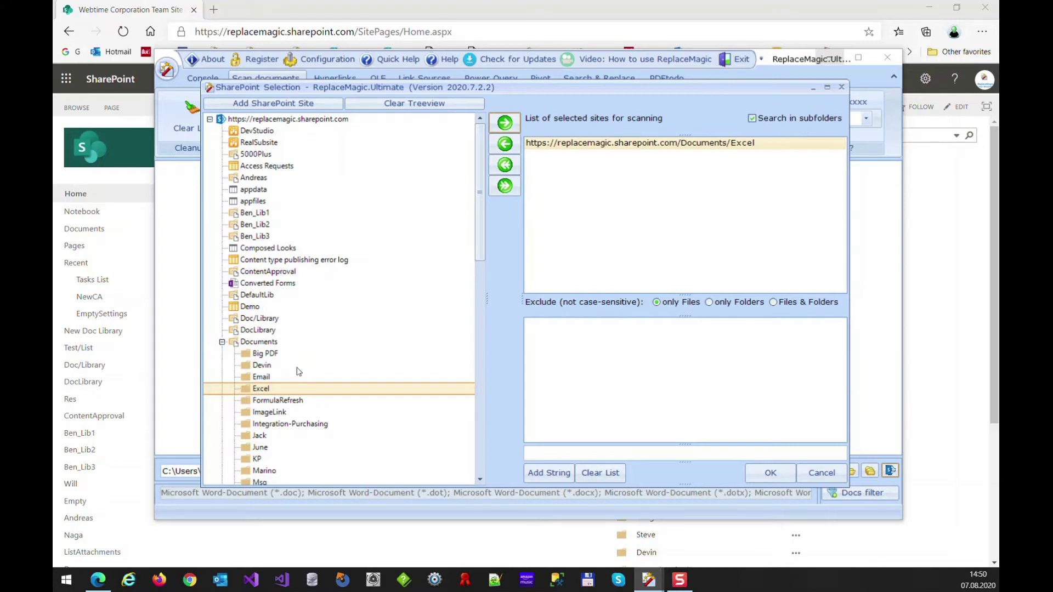
left_click(262, 389)
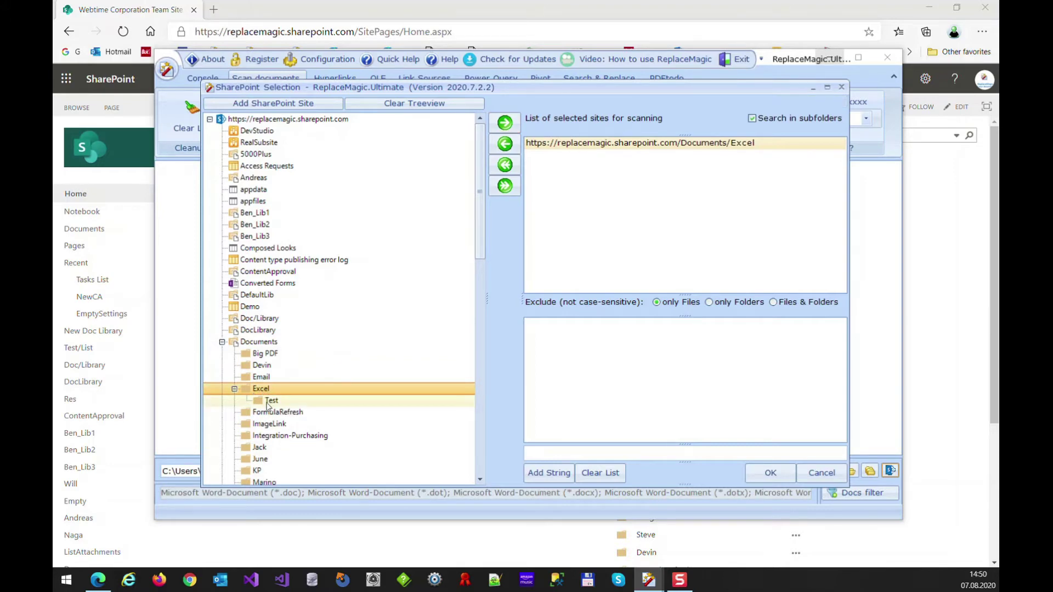
left_click(752, 117)
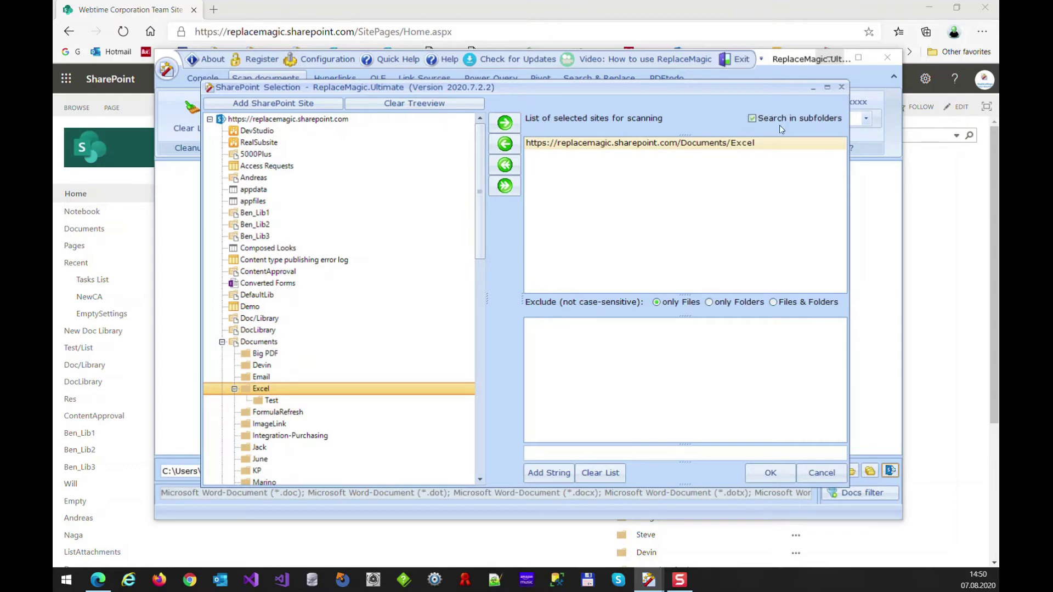
left_click(770, 473)
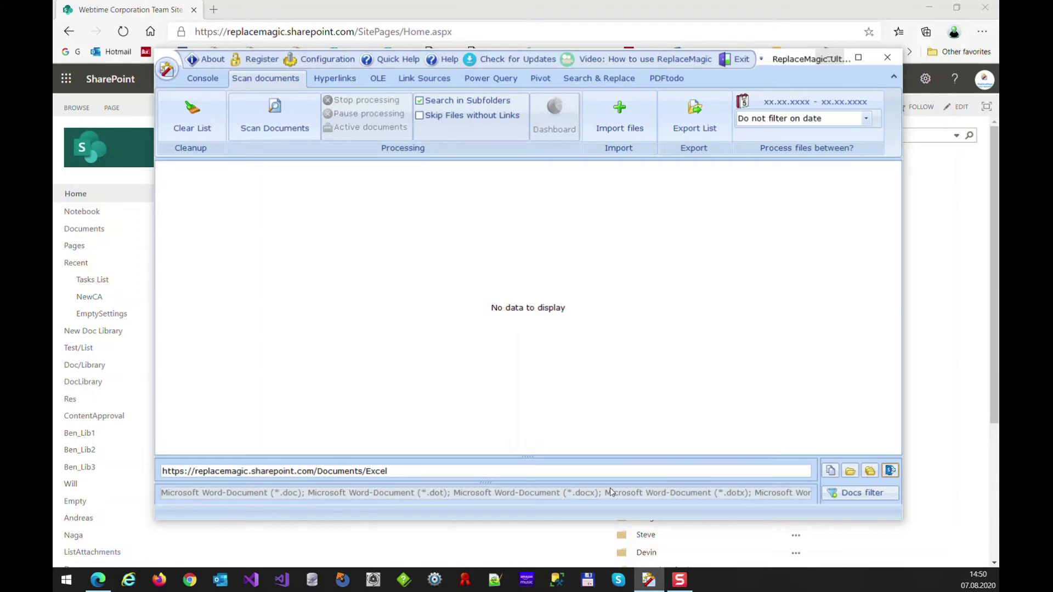
left_click(860, 494)
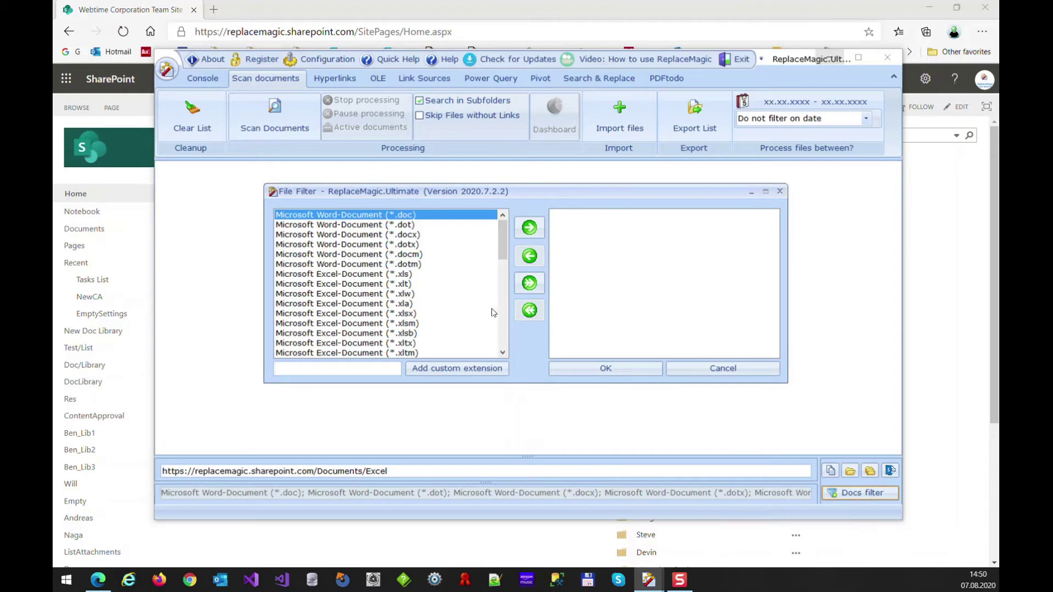
left_click_drag(505, 226, 504, 284)
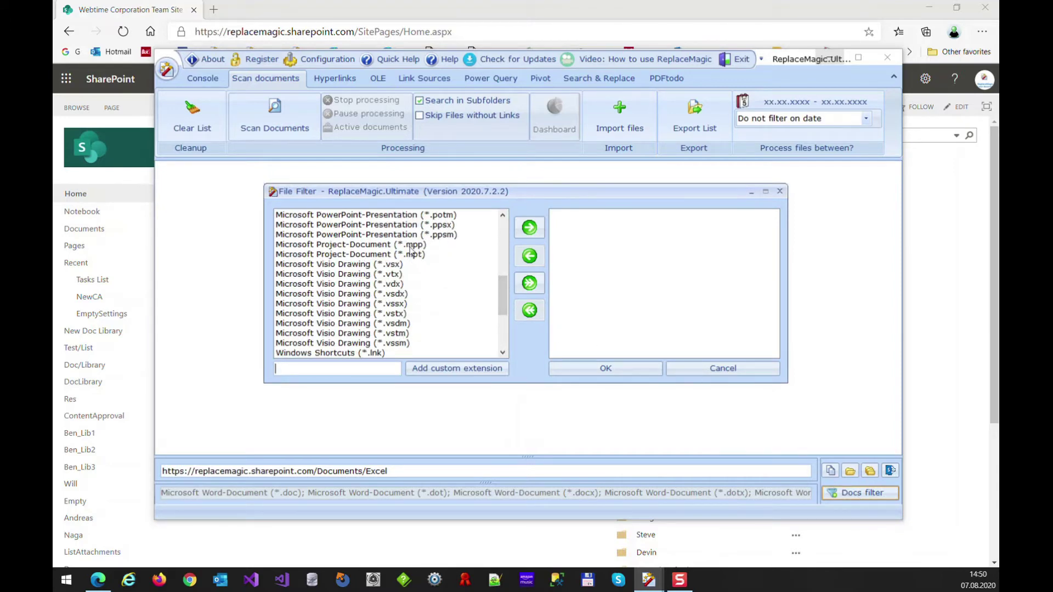
left_click_drag(503, 294, 507, 339)
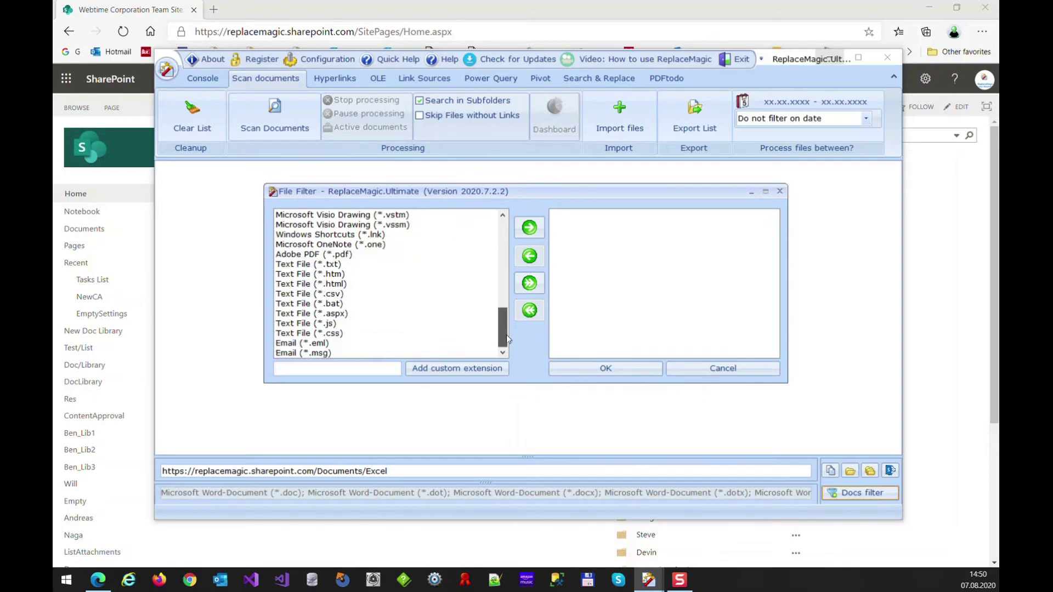
left_click(332, 372)
left_click_drag(505, 311, 503, 217)
left_click(468, 219)
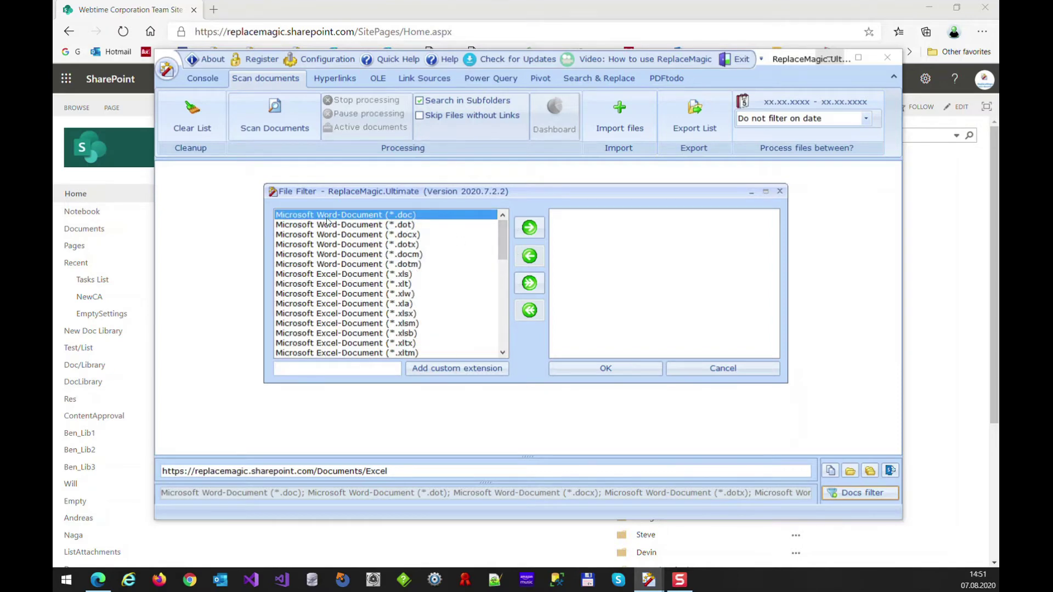
left_click_drag(500, 231, 501, 305)
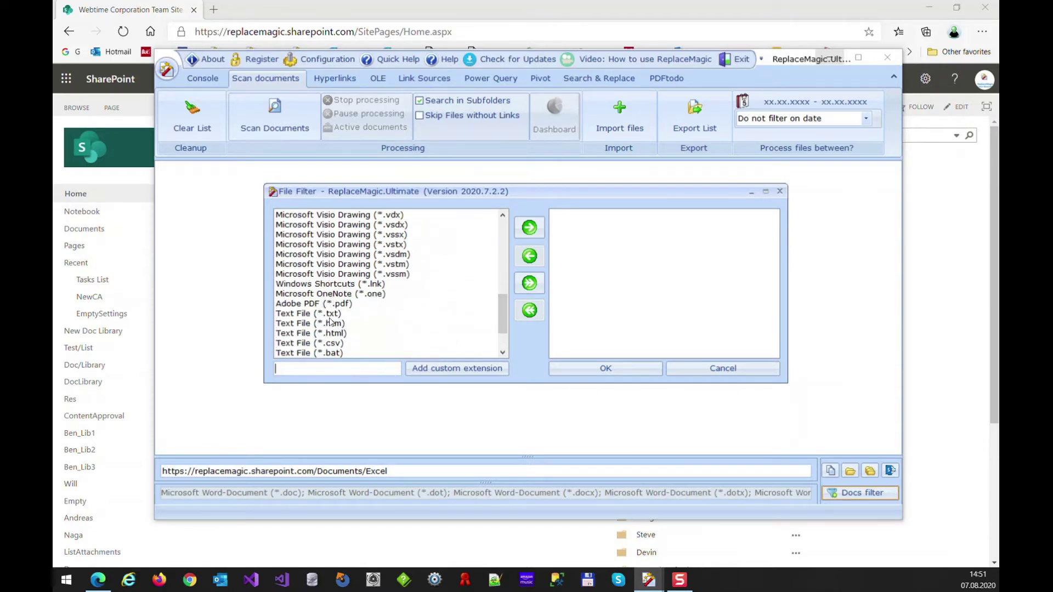
scroll(497, 305, "down", 2)
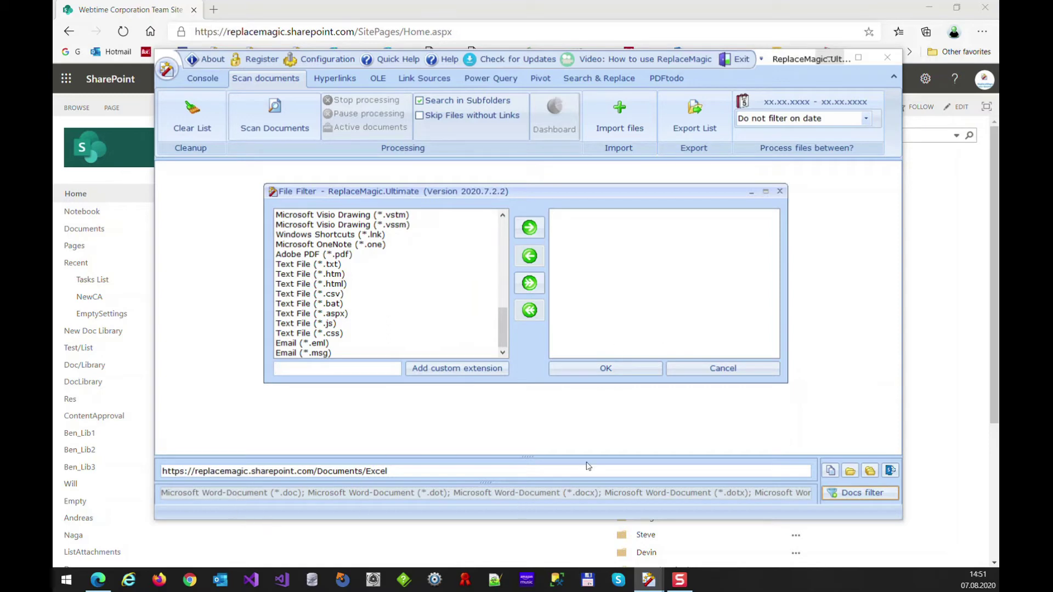
left_click(711, 374)
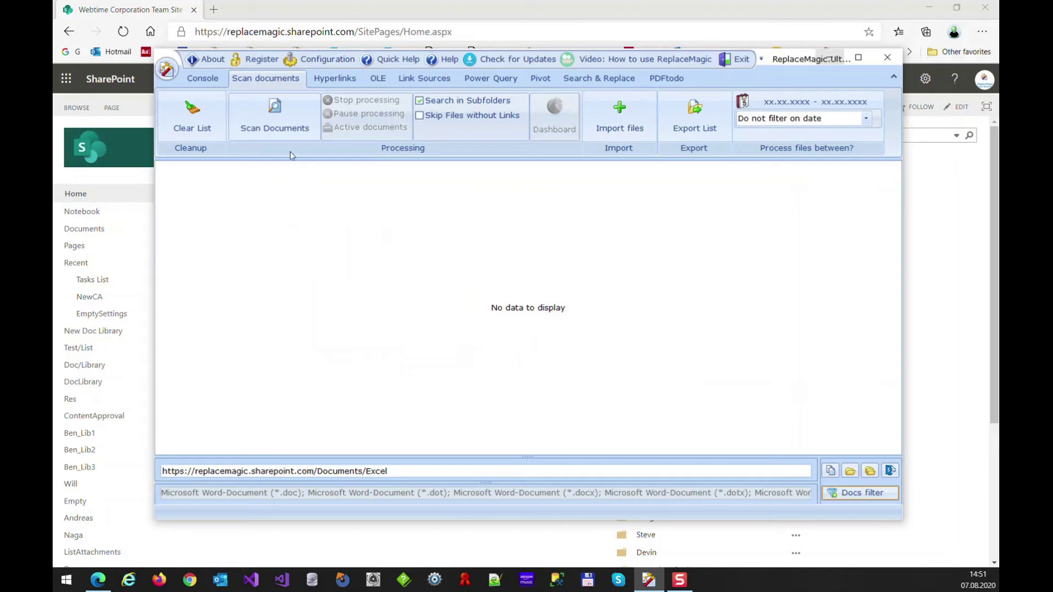
Scan the Documents/Excel folder, yielding 8 processed documents and 6 broken links.
left_click(285, 132)
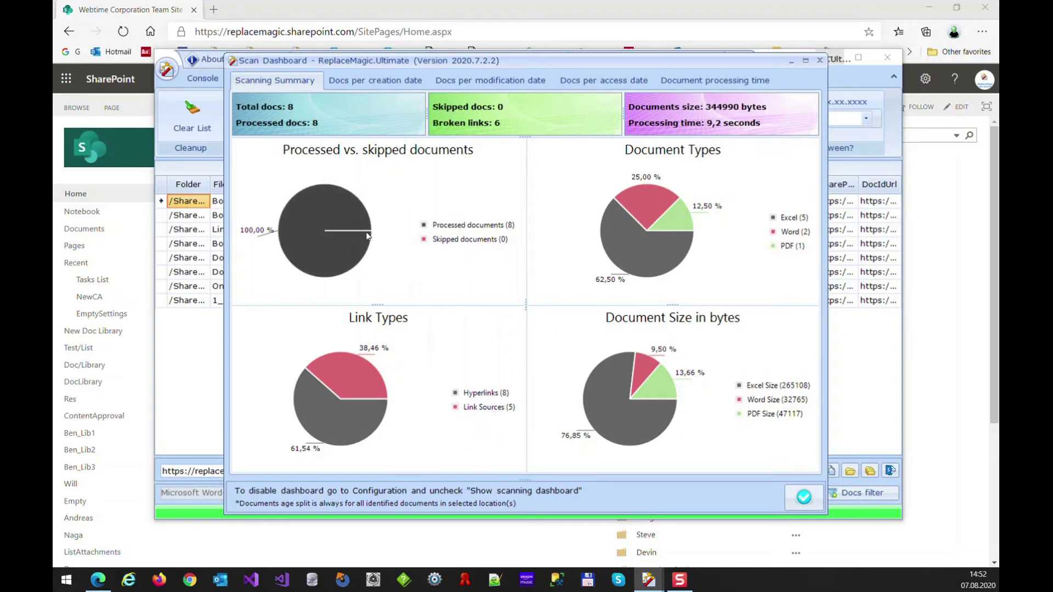
Browse the creation, modification, access-date and processing-time charts, then close the dashboard.
left_click(397, 81)
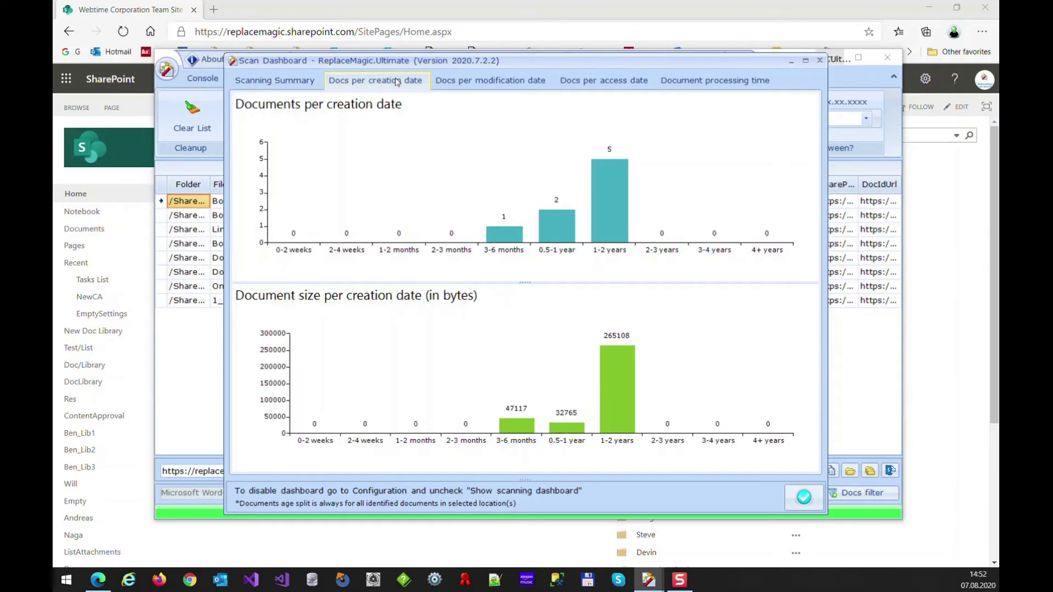
left_click(491, 81)
left_click(624, 83)
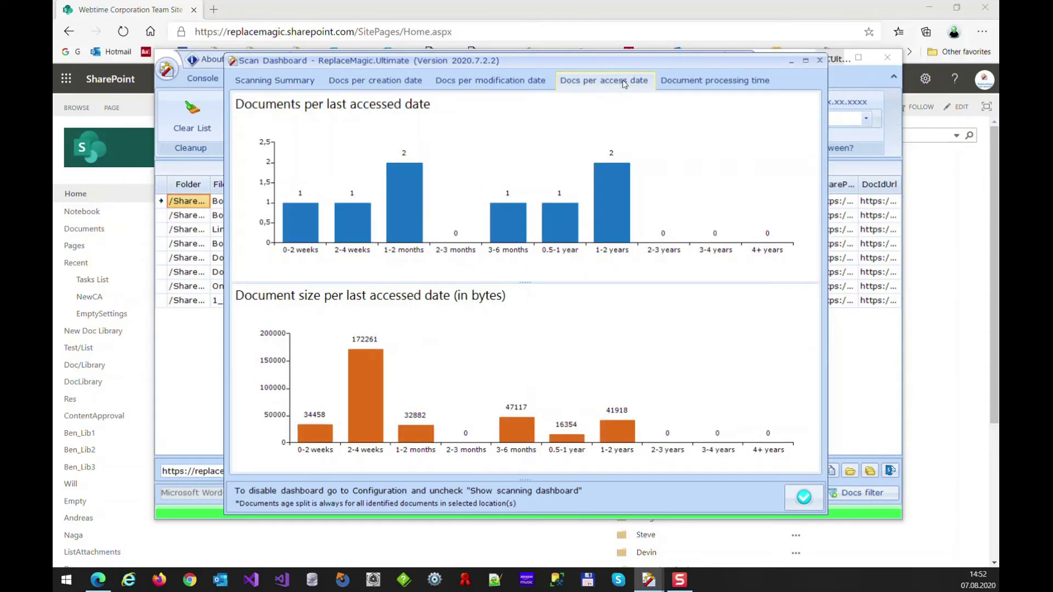
left_click(691, 81)
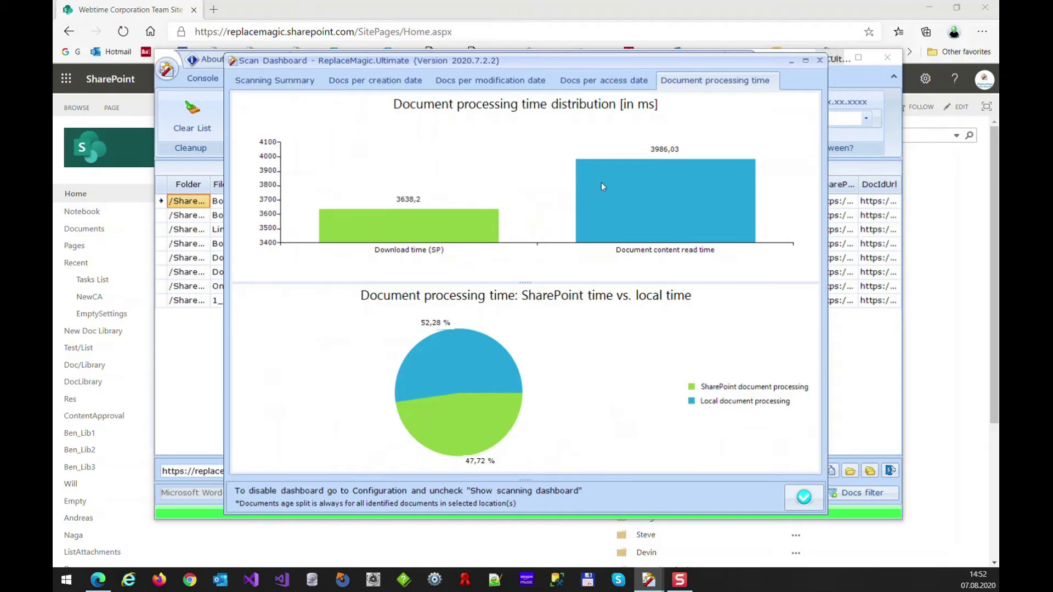
left_click(261, 82)
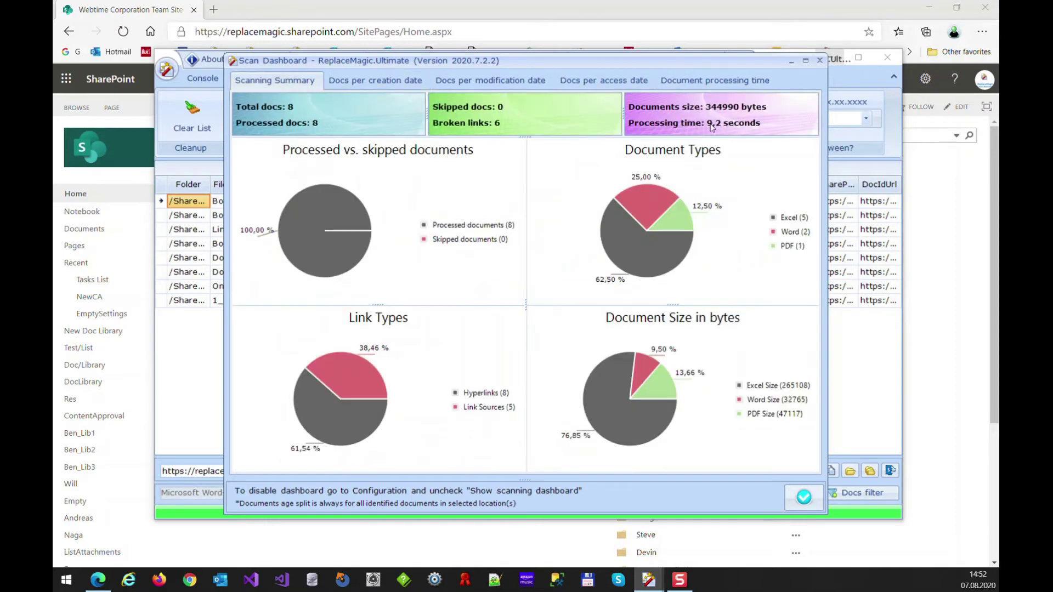
left_click(715, 82)
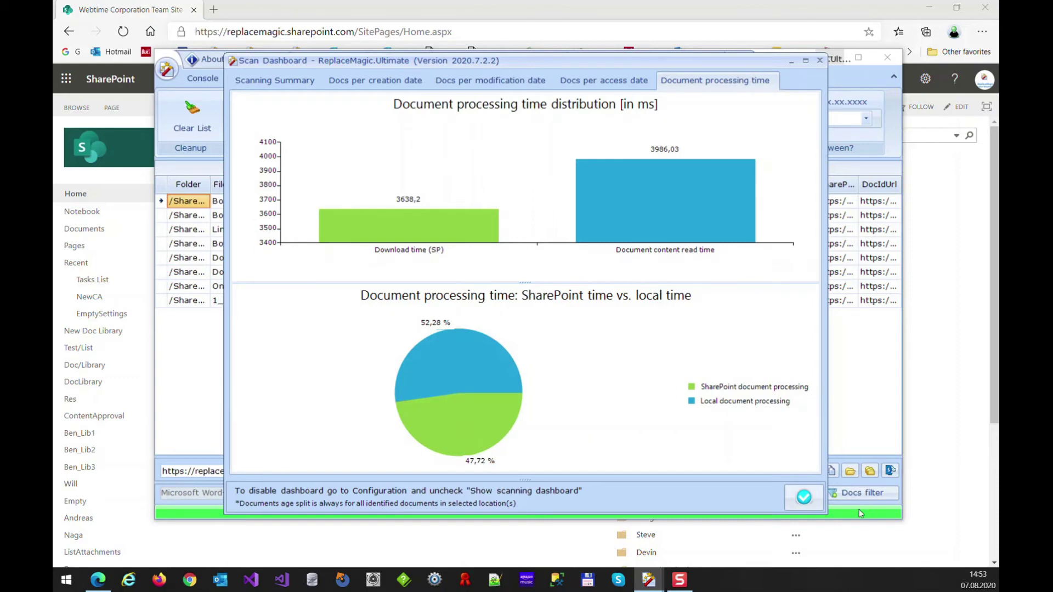
left_click(809, 507)
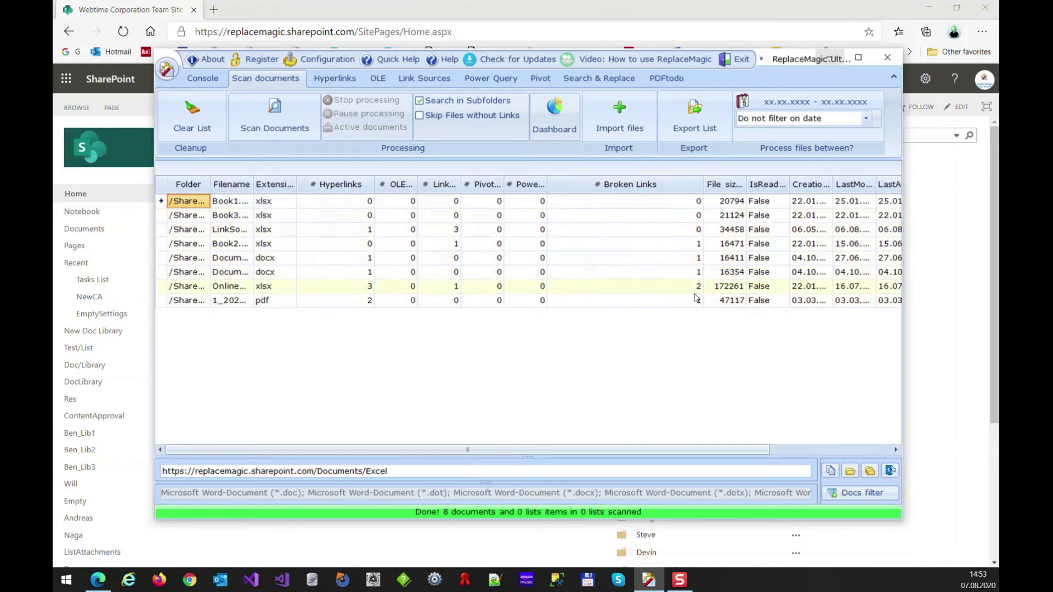
Show the Hyperlinks tab listing each found link with its status and source file.
left_click(349, 85)
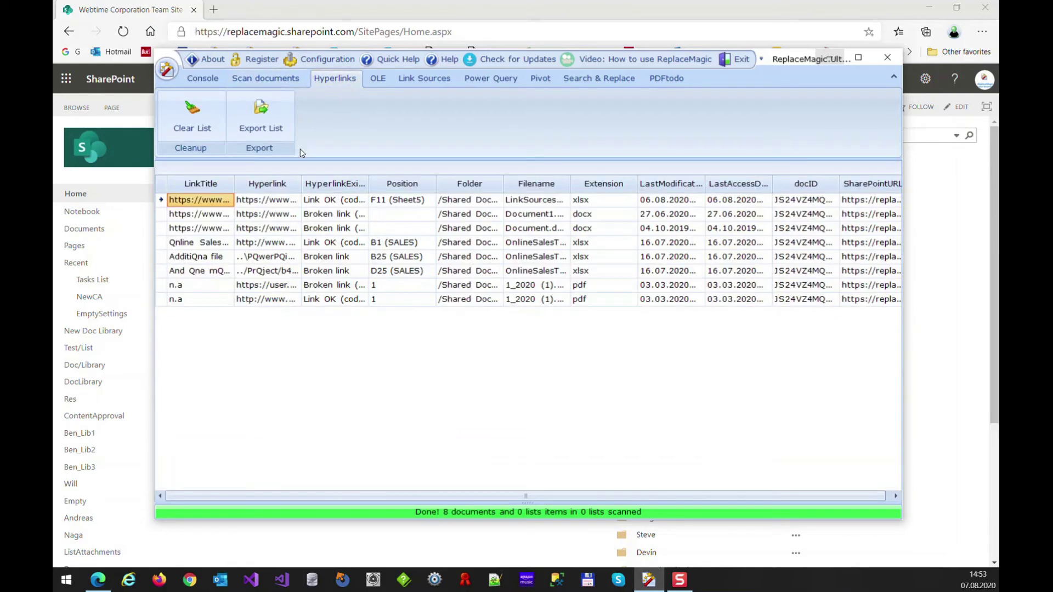
Widen the Hyperlink and HyperlinkExists columns so full URLs and status text are readable.
left_click_drag(301, 183, 457, 180)
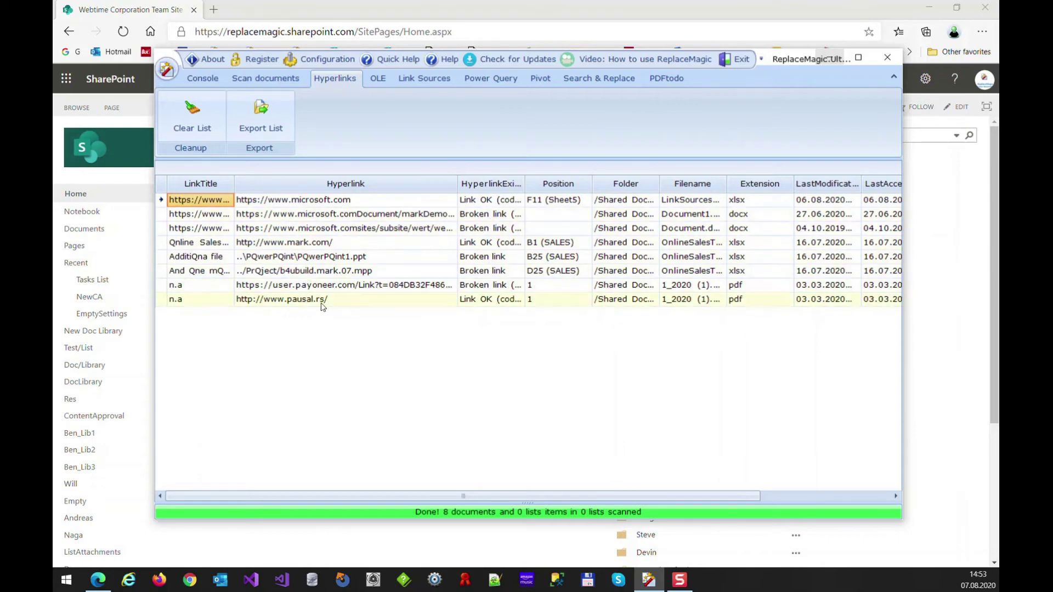
left_click_drag(525, 183, 707, 183)
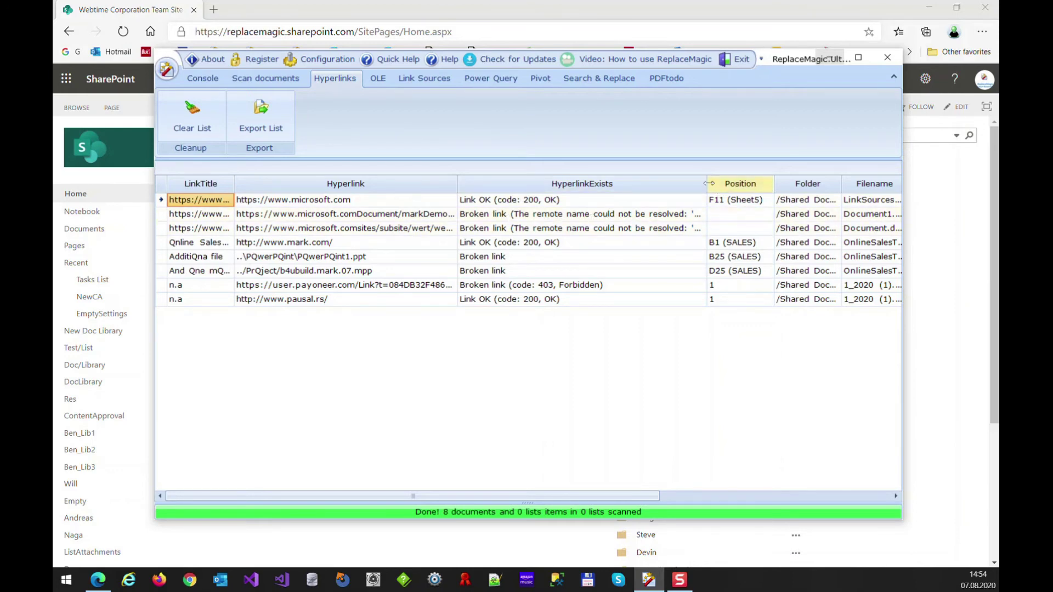
left_click_drag(707, 184, 877, 183)
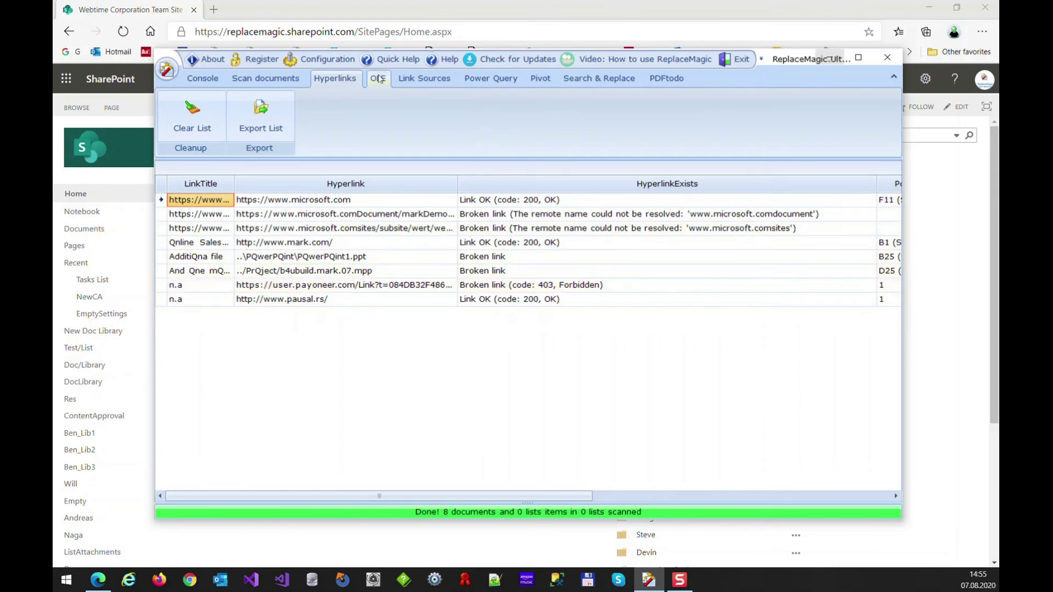
Check the Processing settings in Configuration, then return to the Scan documents list.
left_click(338, 59)
left_click(282, 172)
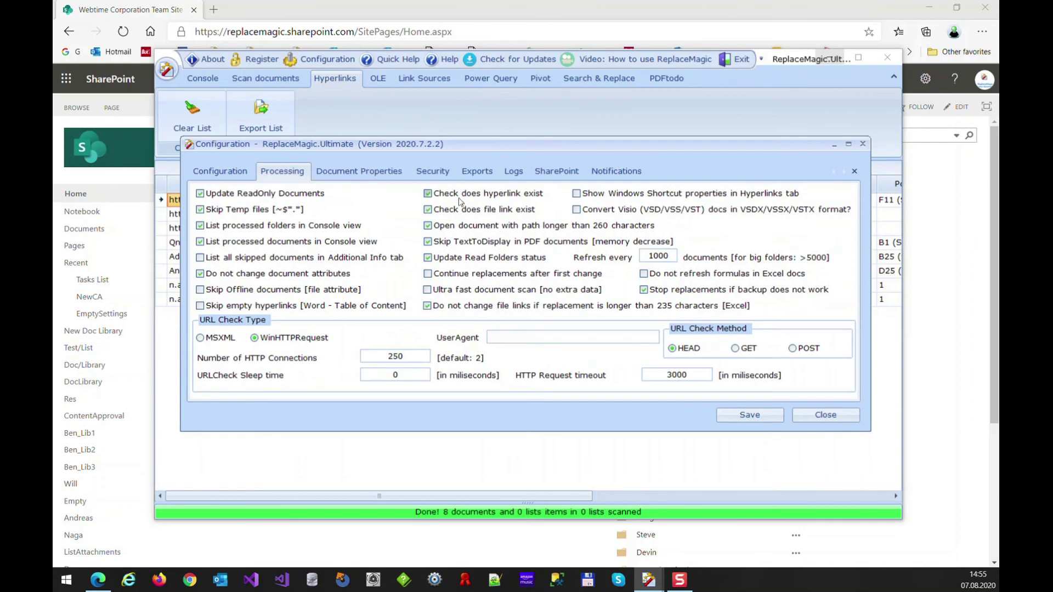
left_click(826, 415)
left_click(266, 78)
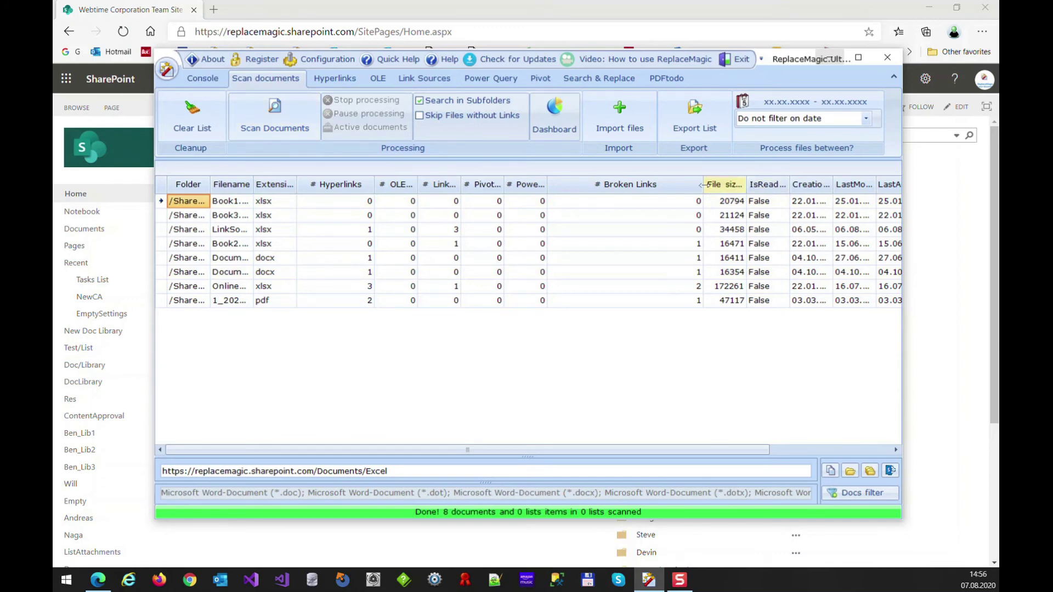
Export results to one split-sheet Excel file, overwriting 'ReplaceMagic - Scan Documents export.xlsx', and open it.
left_click_drag(704, 185, 585, 184)
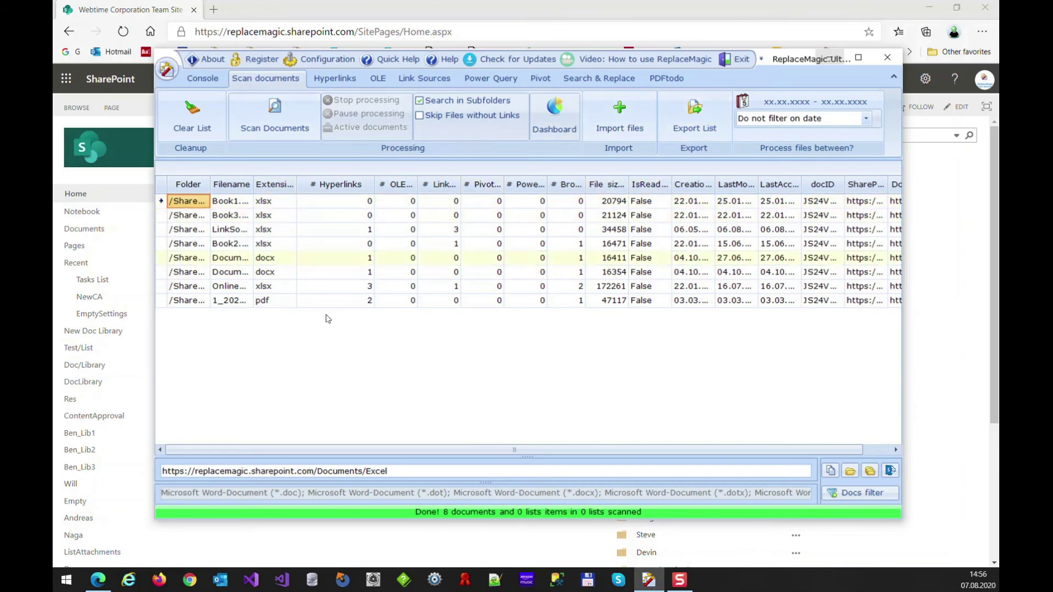
left_click(695, 120)
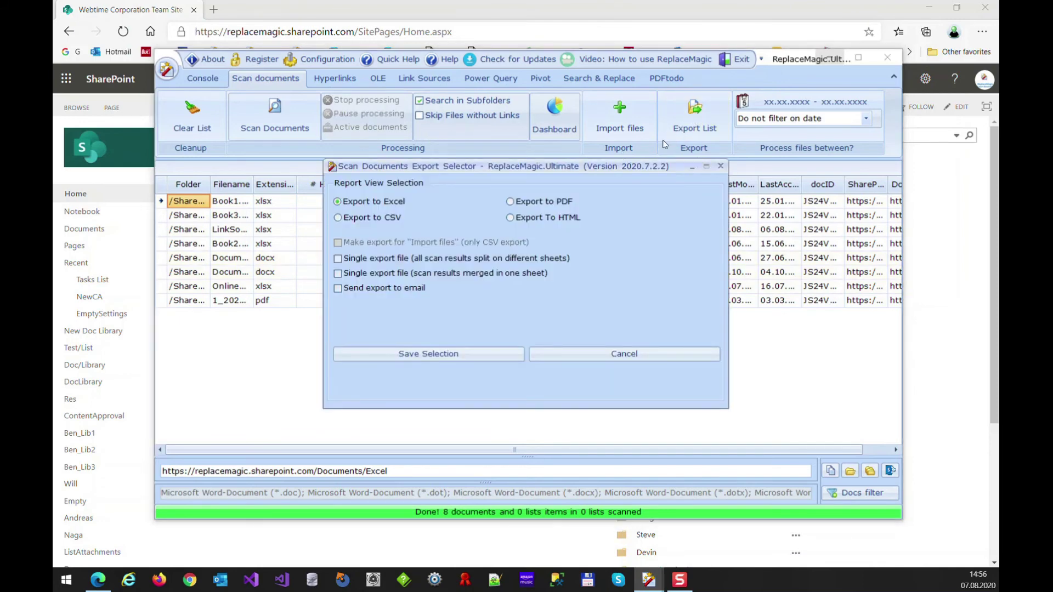
left_click(351, 256)
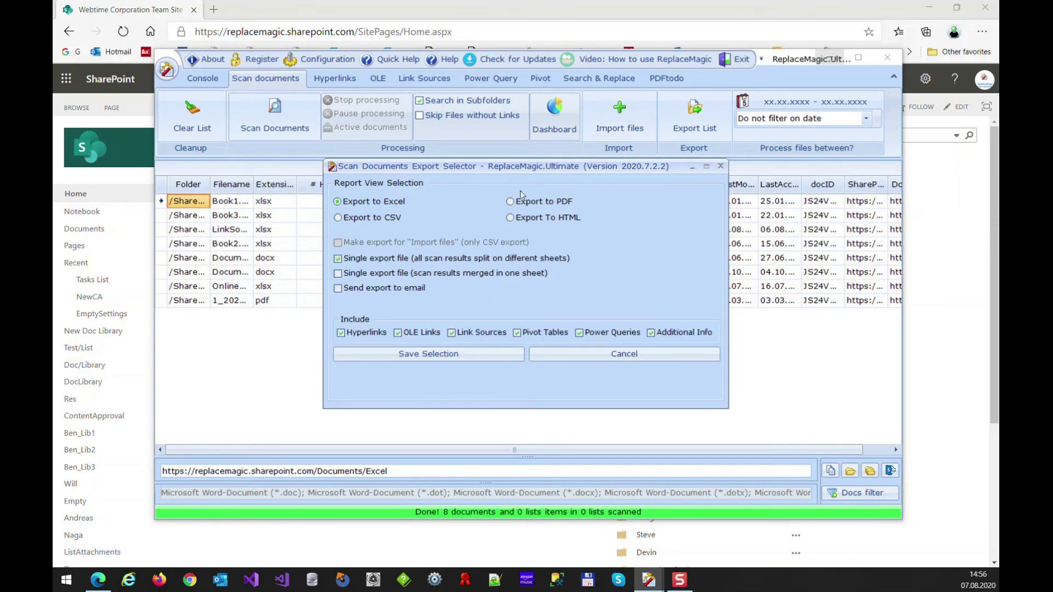
left_click(490, 354)
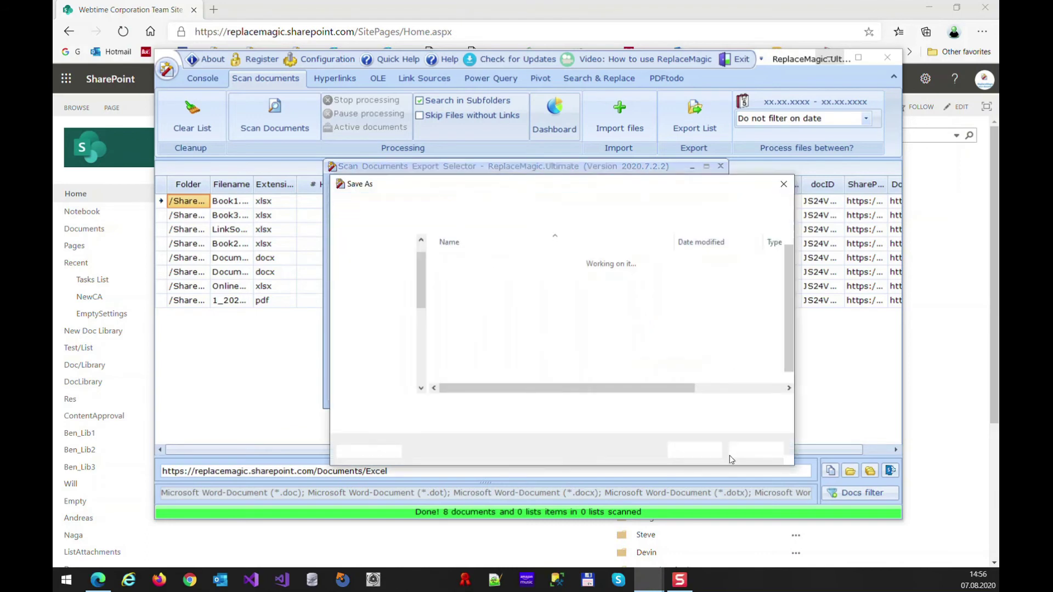
left_click(691, 451)
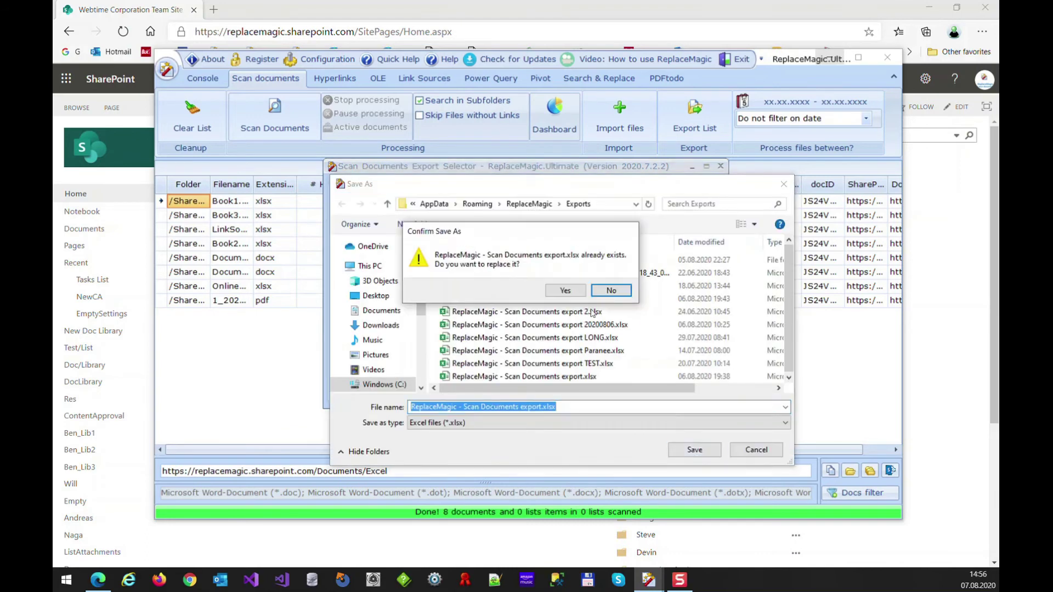
left_click(565, 292)
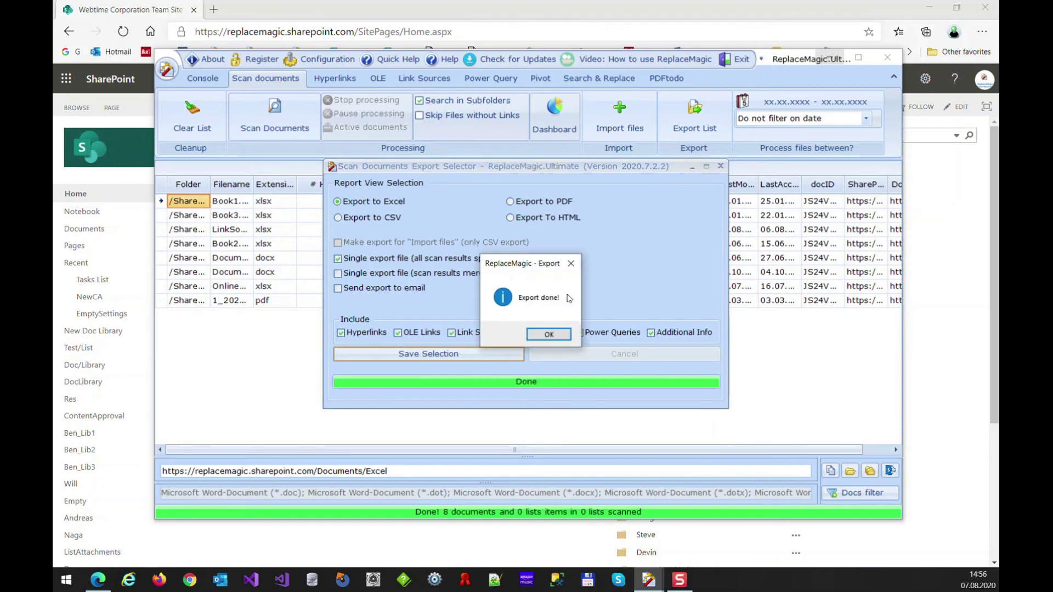
left_click(548, 336)
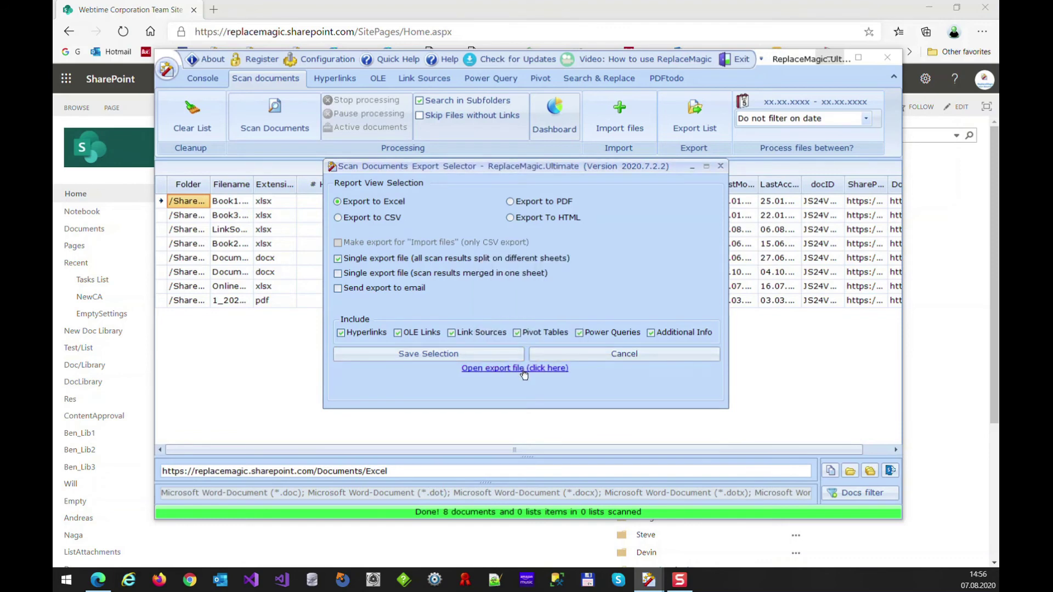
left_click(515, 368)
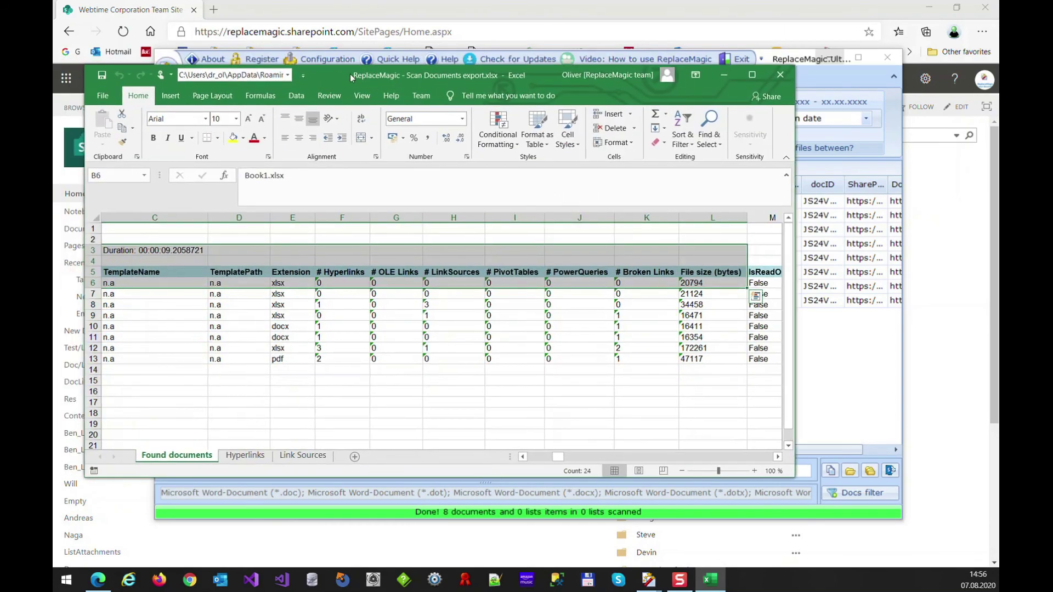
Maximise the workbook, look over the Found documents rows, then move to the Hyperlinks sheet.
double_click(350, 74)
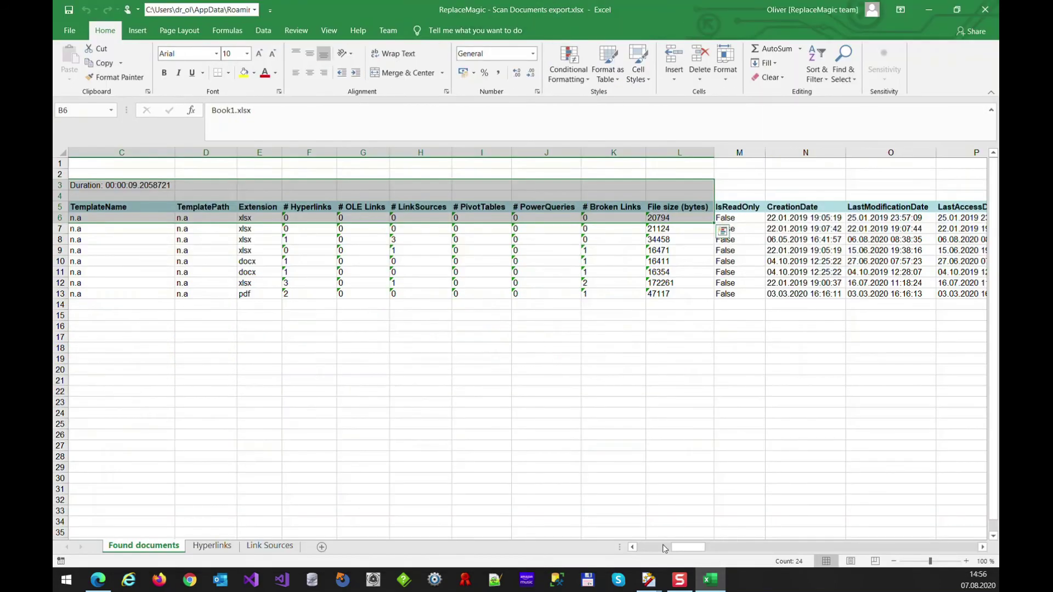
left_click(664, 548)
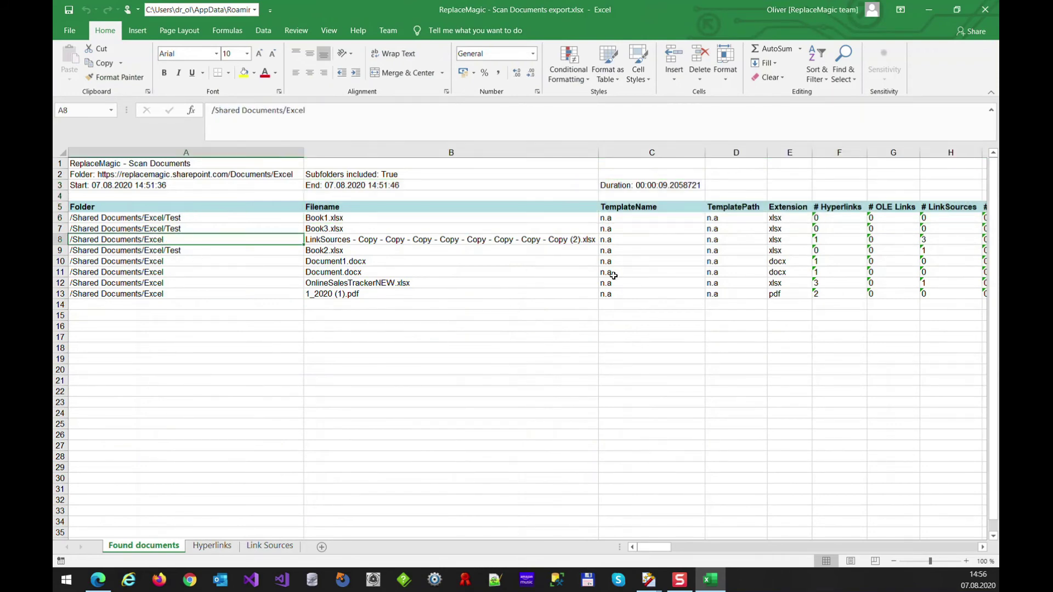
left_click(306, 248)
left_click(922, 278)
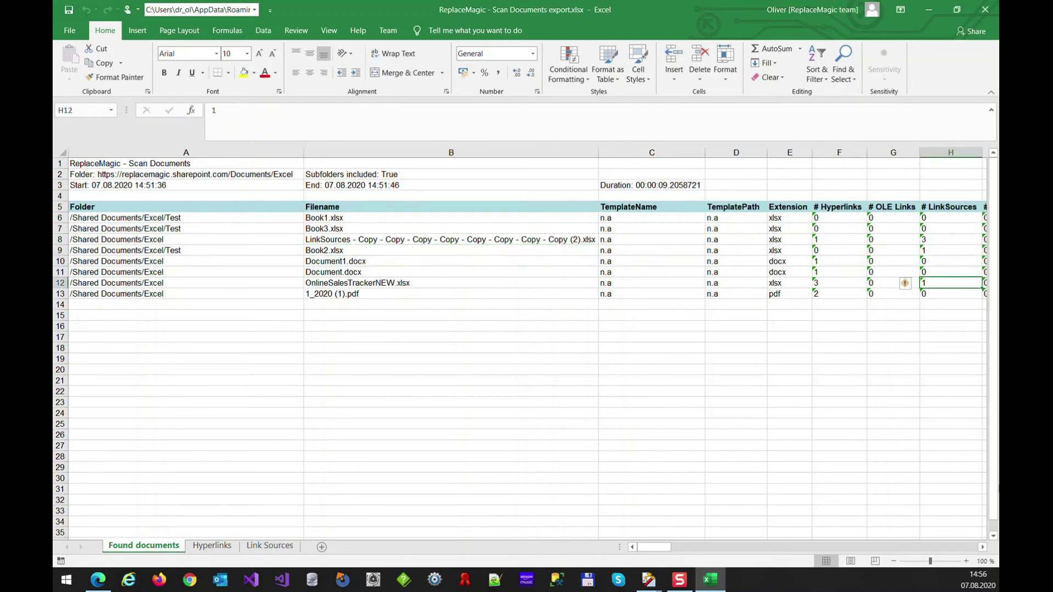
left_click(971, 547)
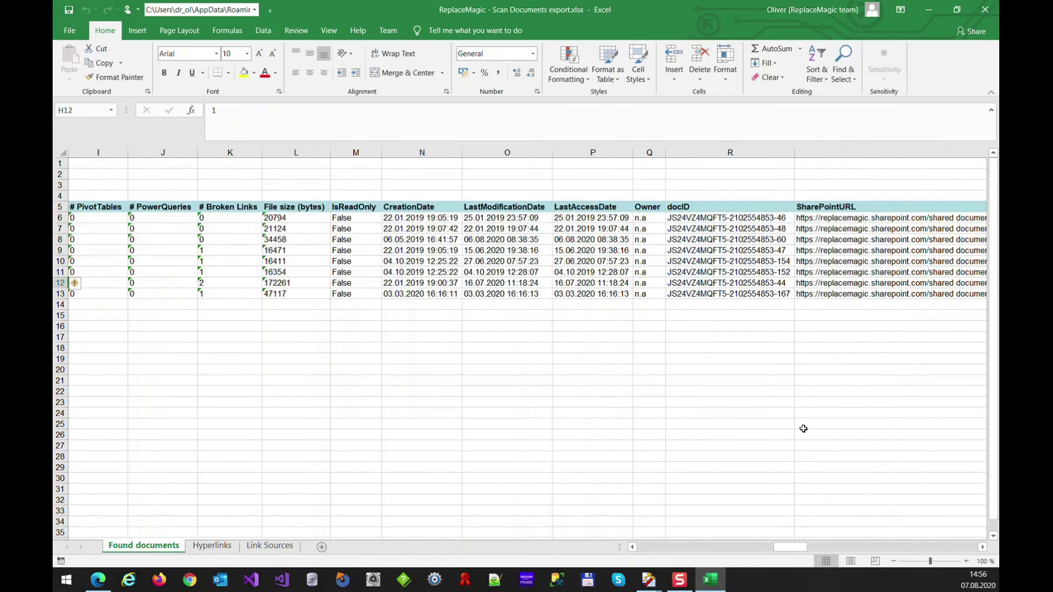
left_click(225, 546)
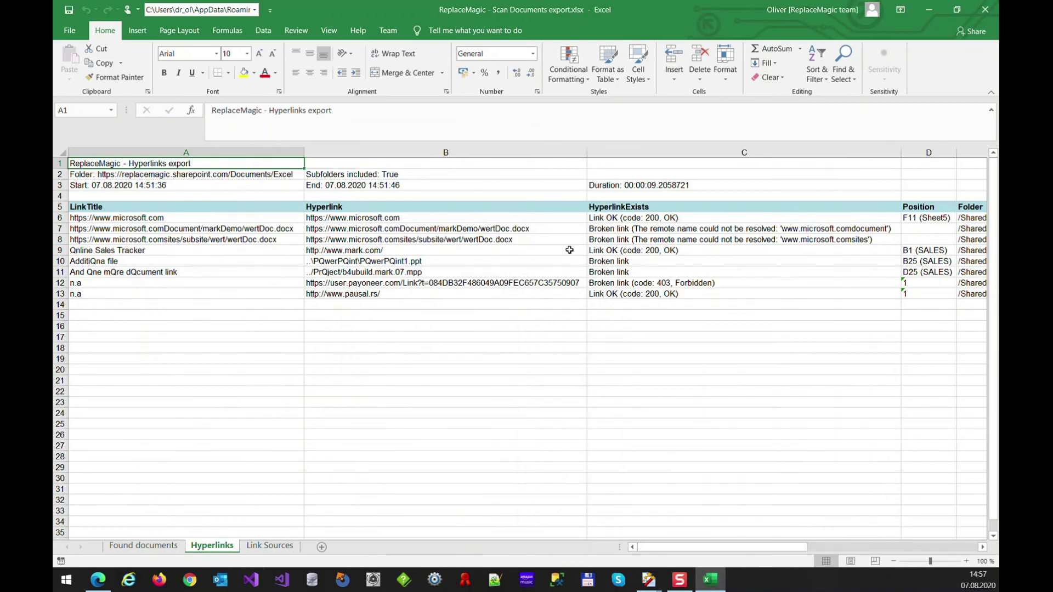
left_click(291, 220)
Read the broken-link reason in cell C7 and flip between the Found documents and Hyperlinks sheets.
left_click(629, 230)
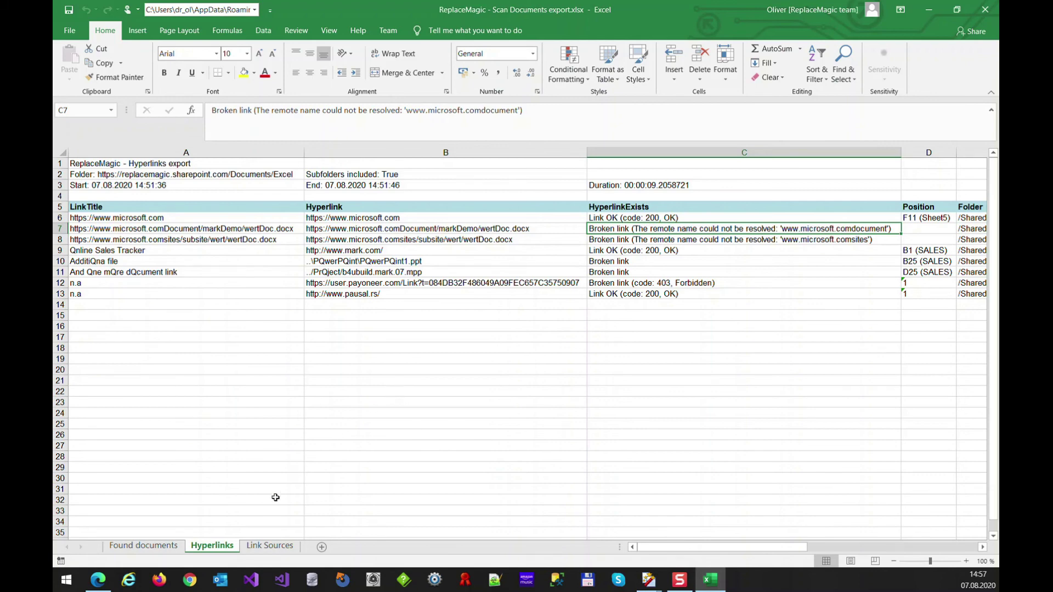
left_click(146, 546)
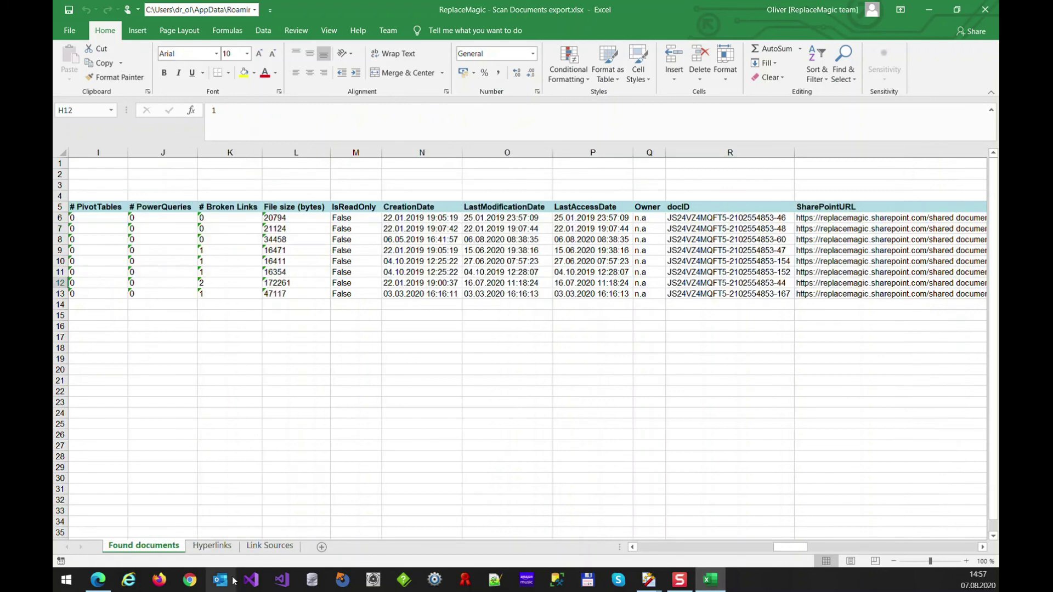
left_click(193, 548)
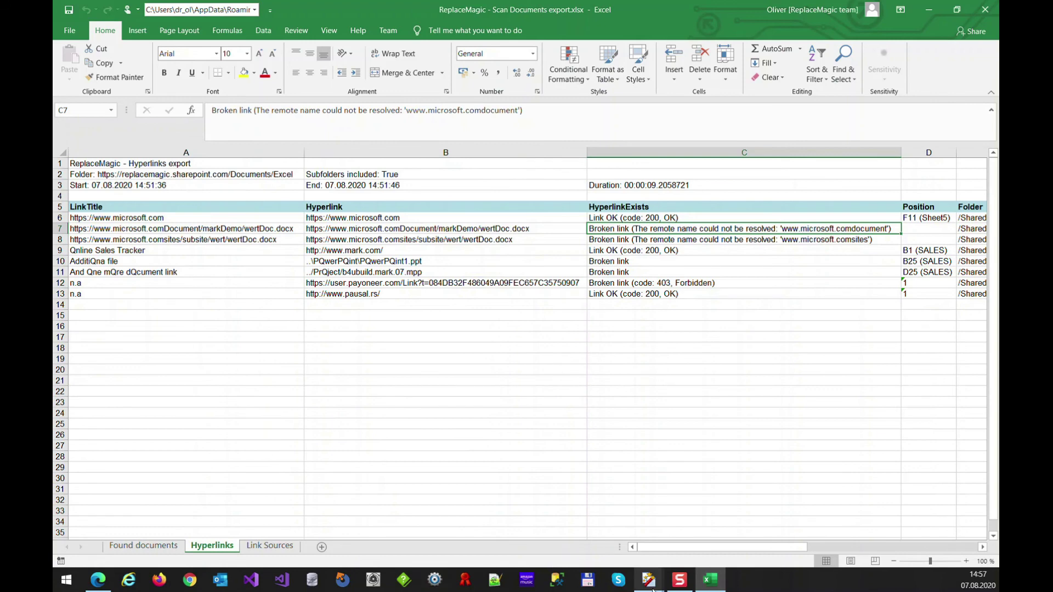
Bring ReplaceMagic back in front of Excel and cancel the Export Selector.
mouse_move(651, 583)
left_click(607, 557)
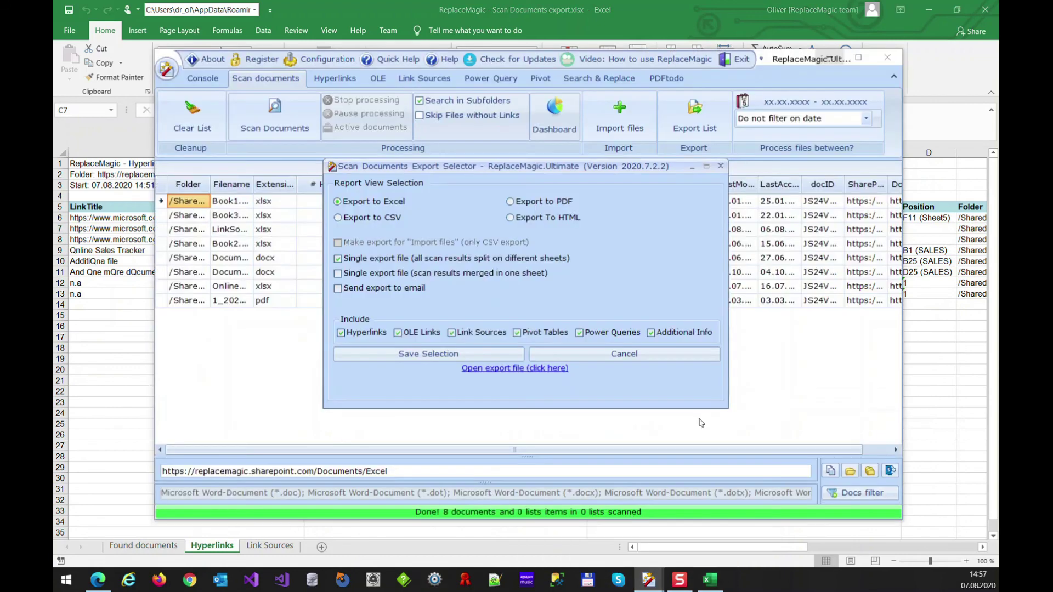
left_click(647, 355)
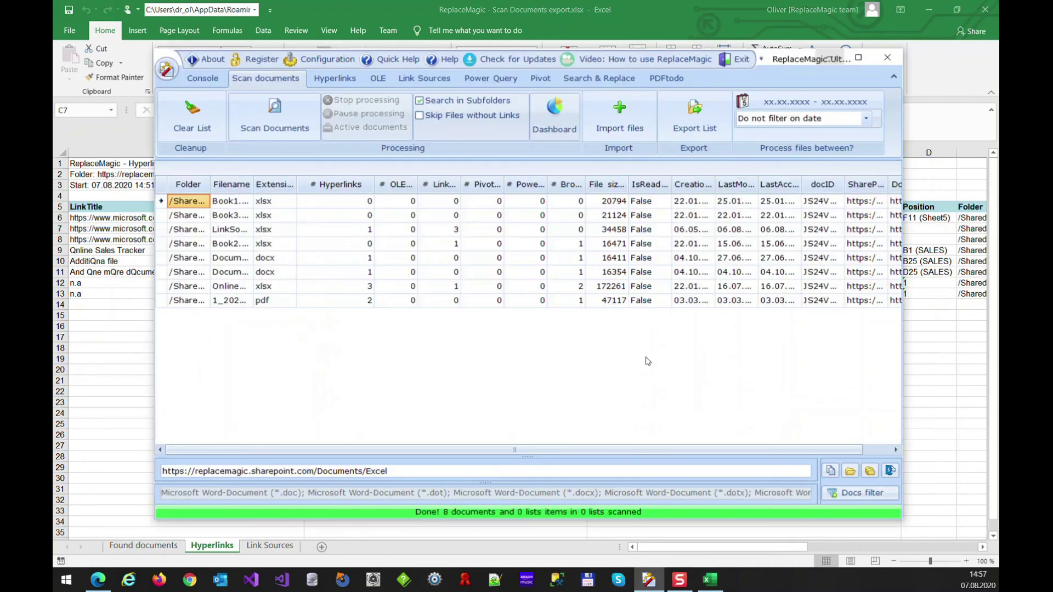
On the Hyperlinks tab, widen the Hyperlink column until full URLs and their status show.
left_click(336, 79)
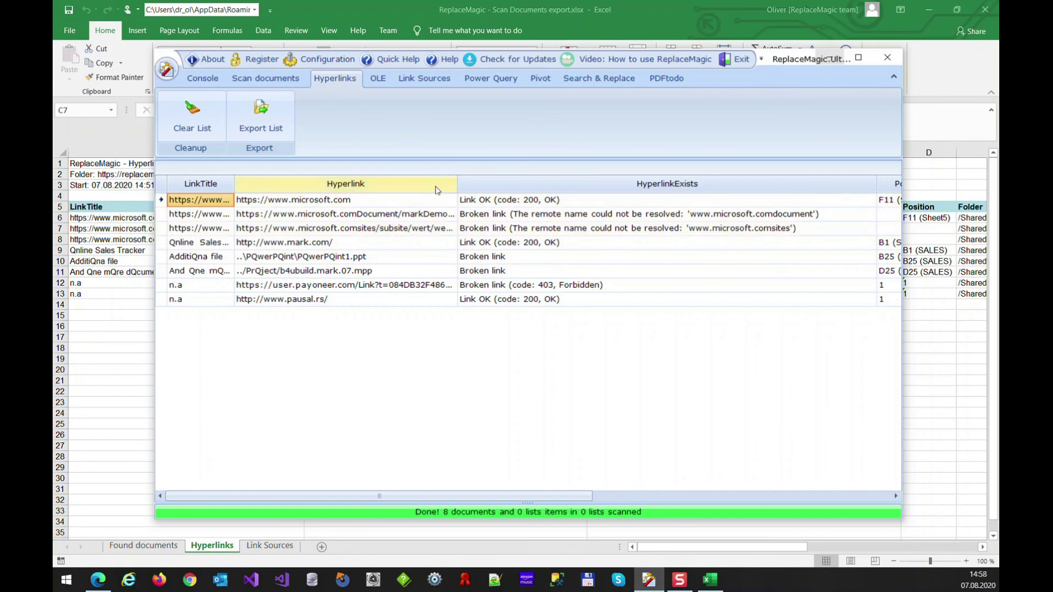
left_click_drag(458, 184, 654, 185)
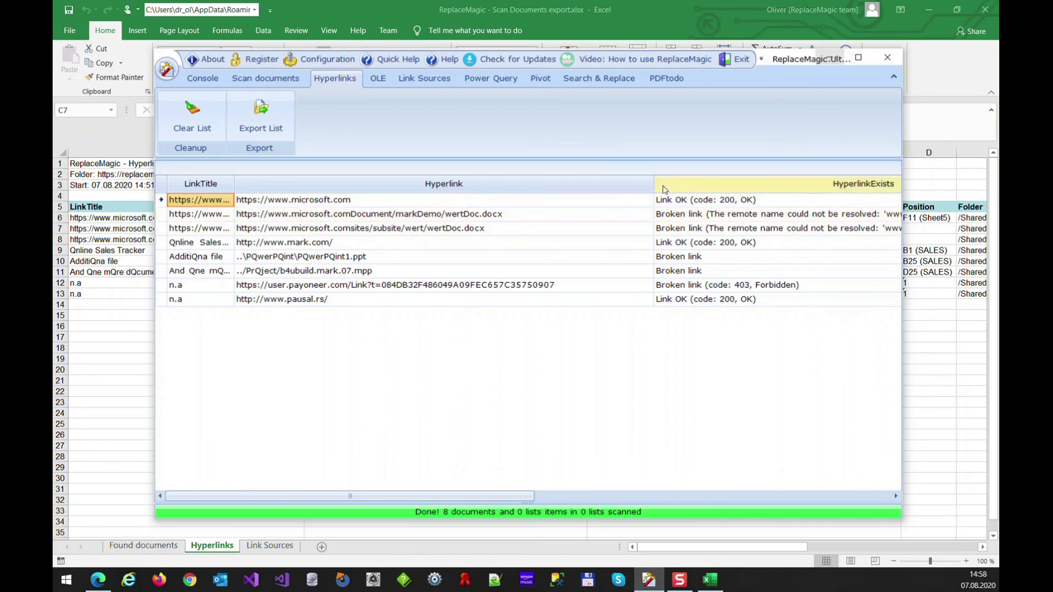
left_click_drag(655, 185, 604, 187)
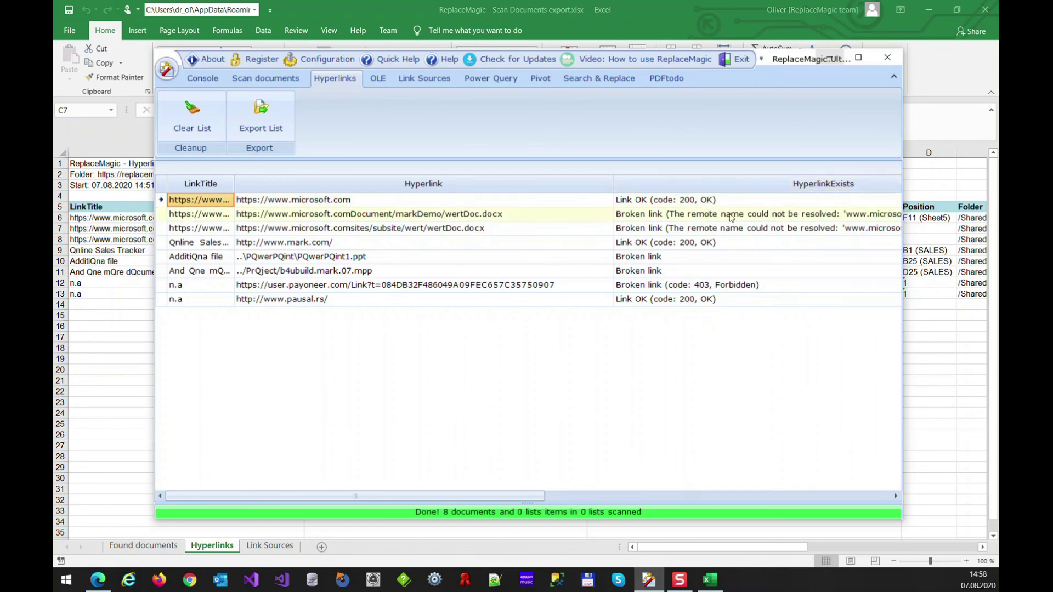